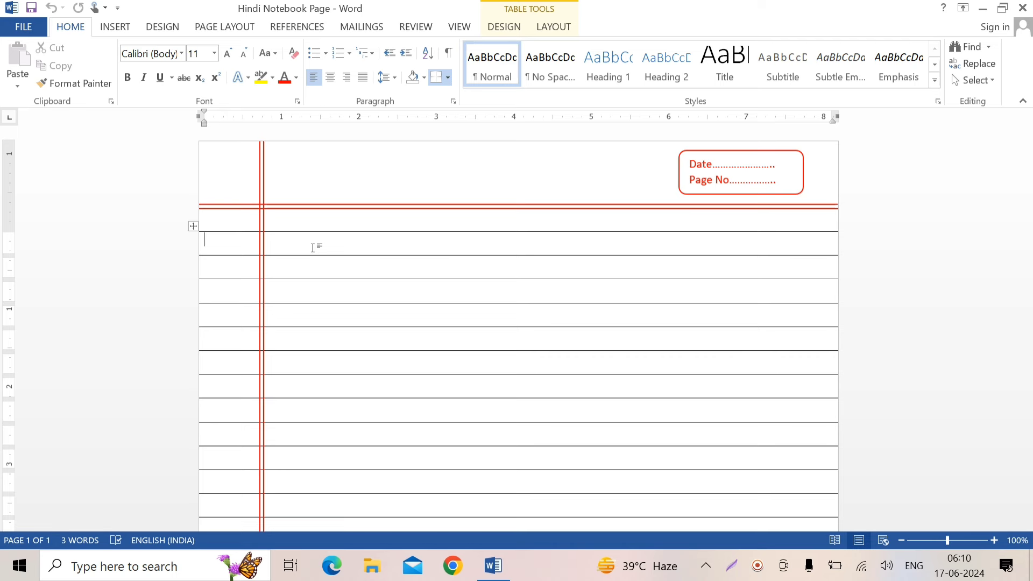
- Create a new blank document, Document2, with Ctrl+N
key(ctrl+n)
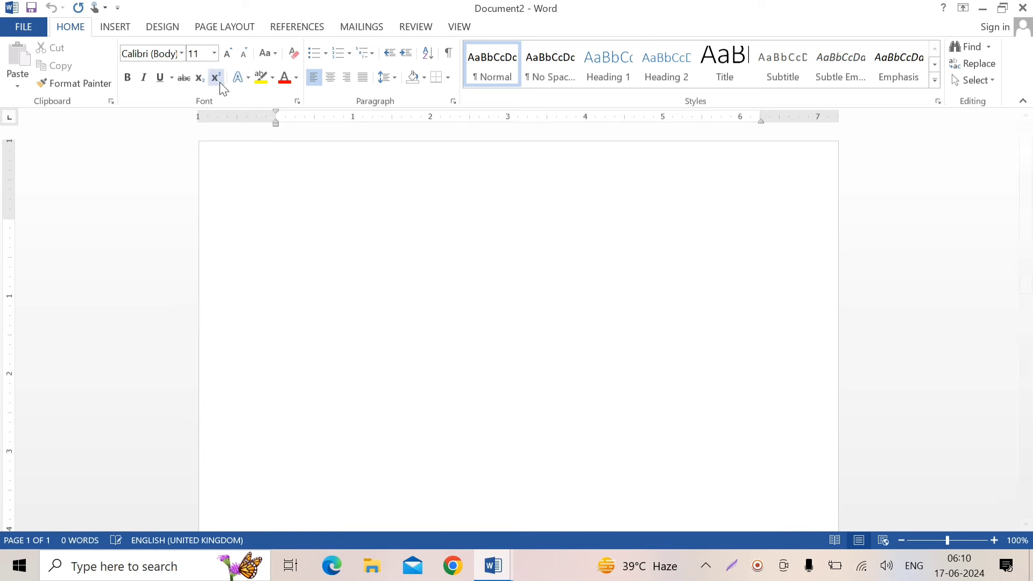
- Set Top, Bottom, Left and Right margins to 0 in Custom Margins and apply them
click(234, 26)
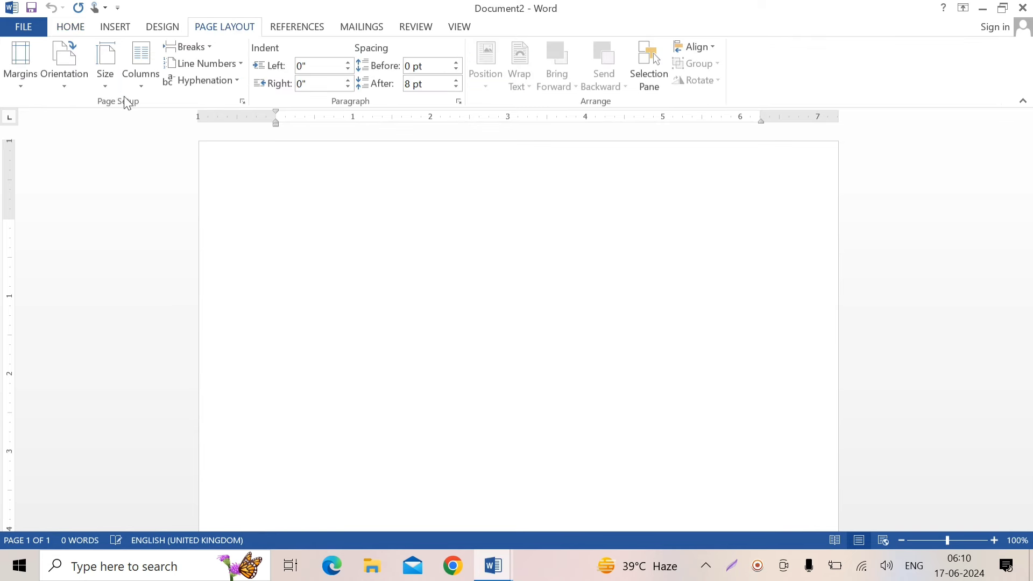
click(21, 75)
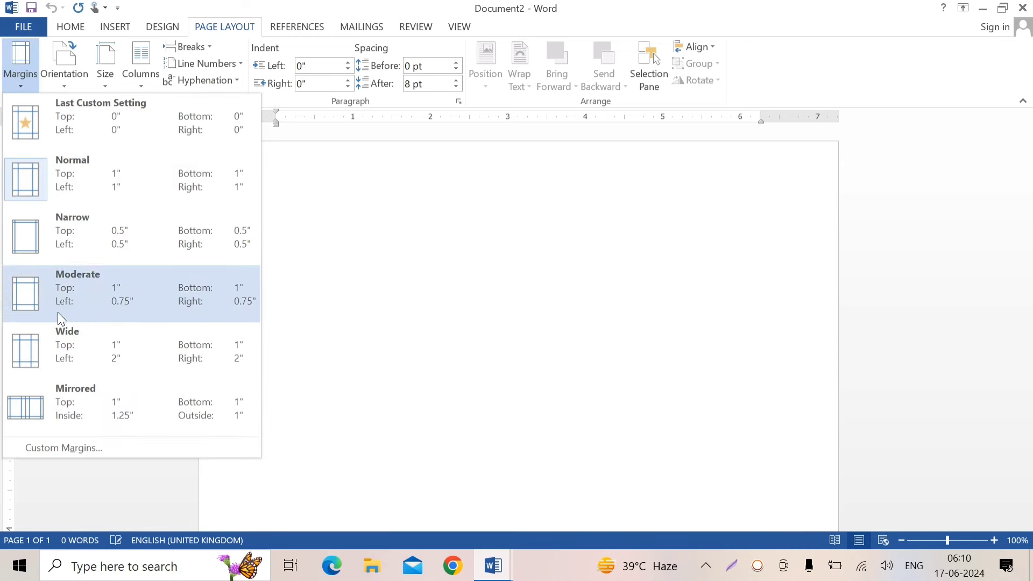
click(100, 449)
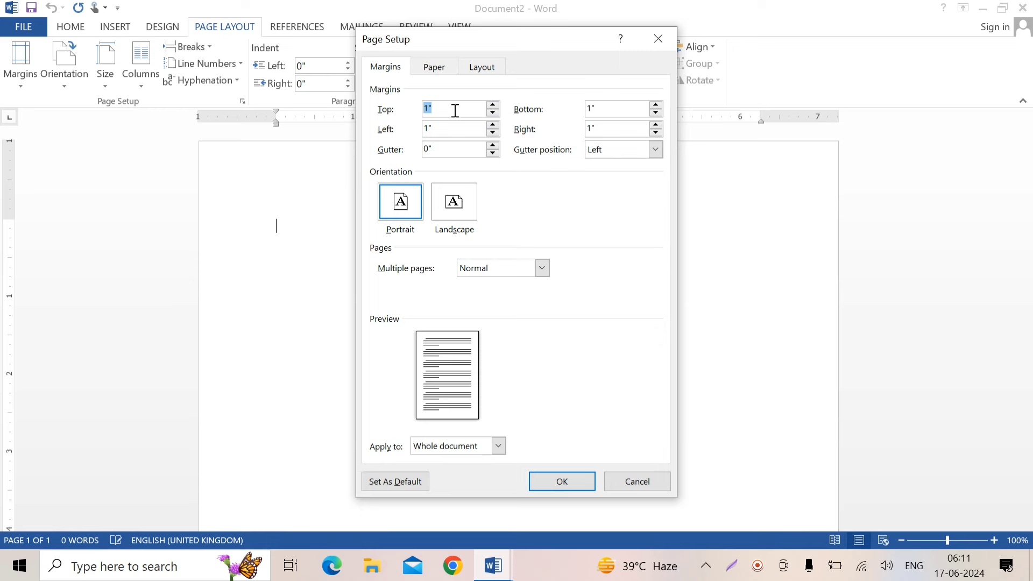
text(0)
click(591, 105)
key(BackSpace)
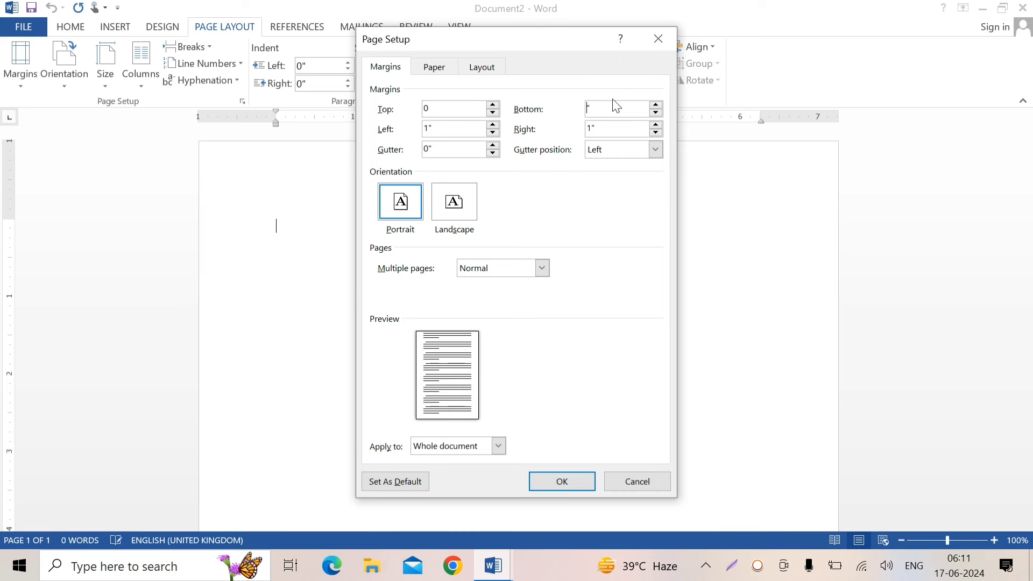
text(0)
click(431, 130)
key(BackSpace)
text(0)
click(595, 129)
key(BackSpace)
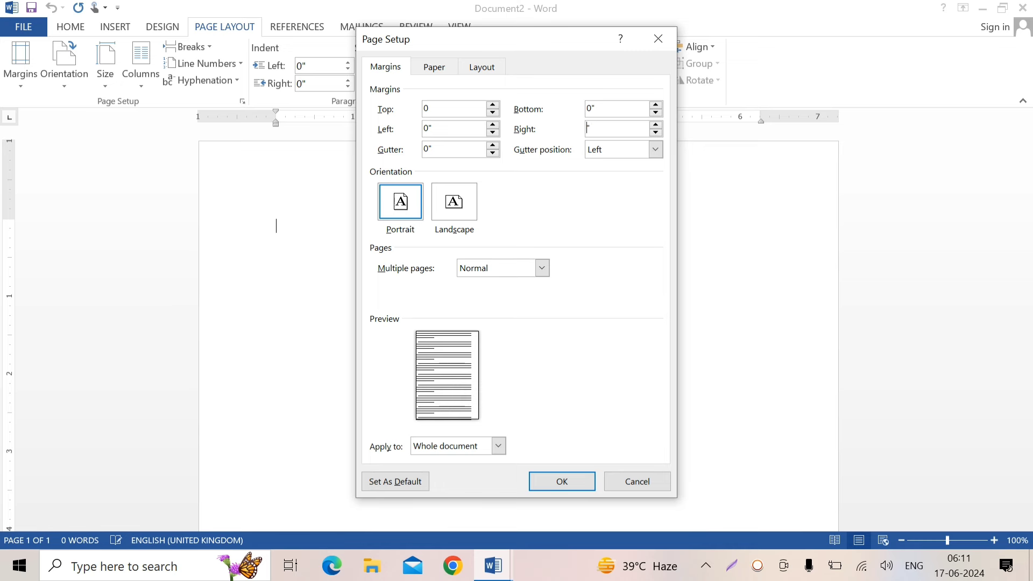
text(0)
click(562, 482)
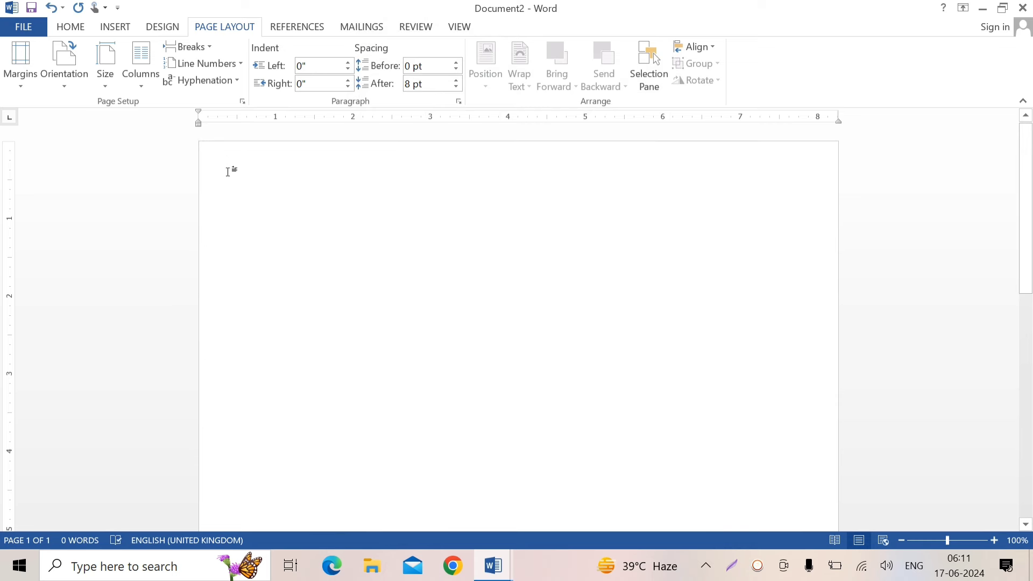
text(hfg)
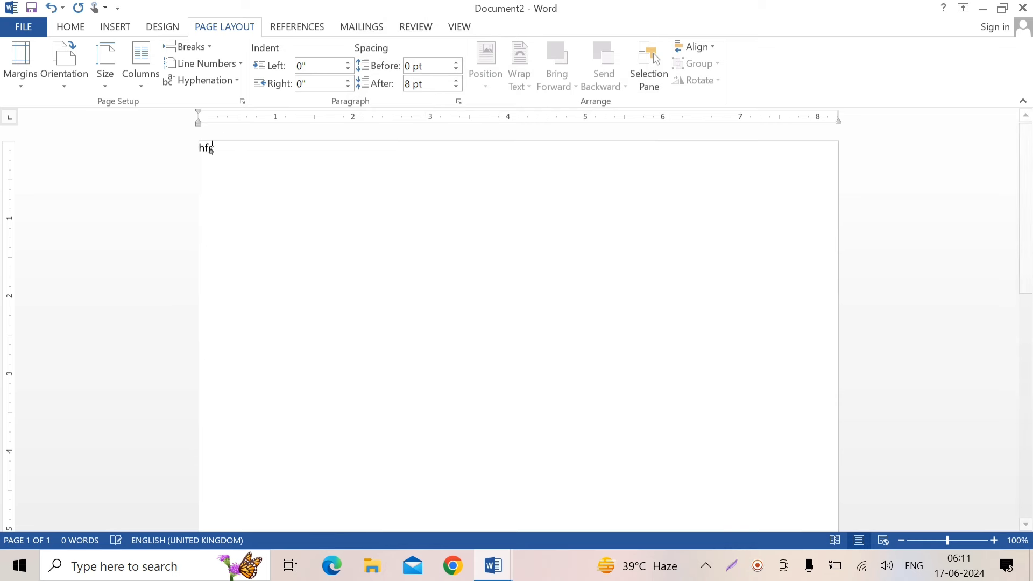
text(fghfghfgfh)
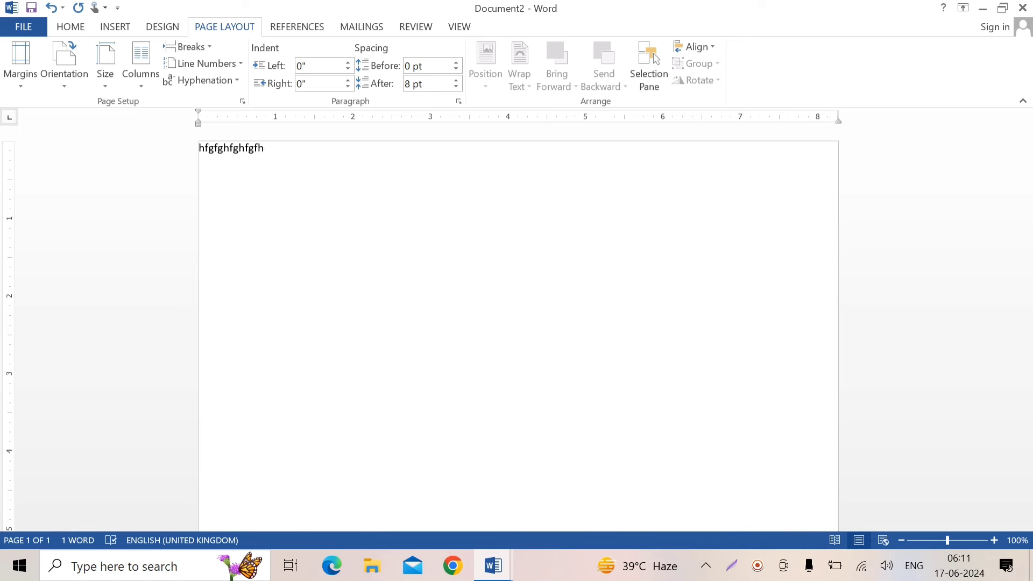
key(BackSpace)
key(BackSpace)
key(BackSpace)
key(BackSpace)
key(BackSpace)
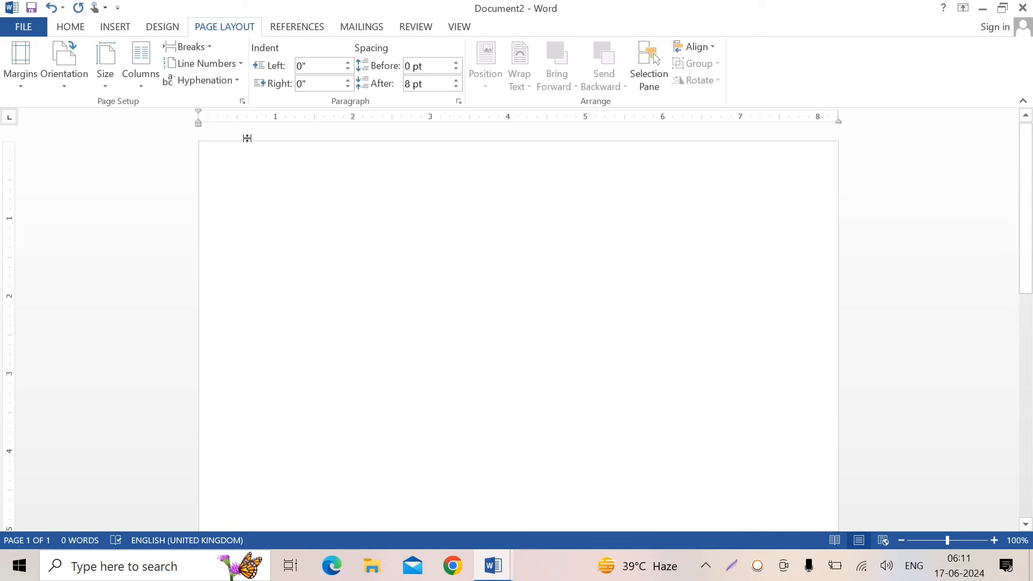
- Insert a 1-column by 7-row table from the Insert table grid
click(121, 28)
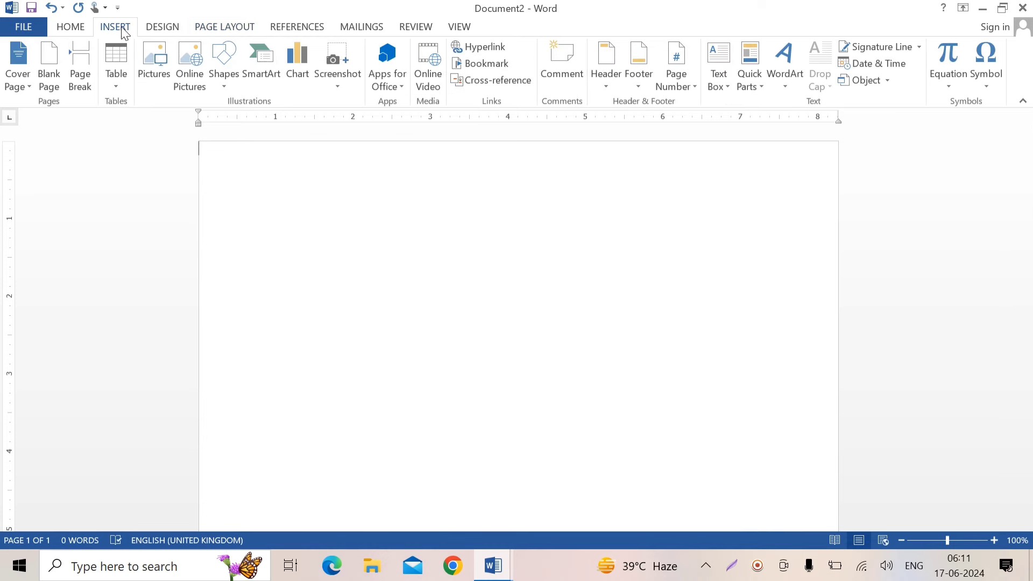
click(114, 86)
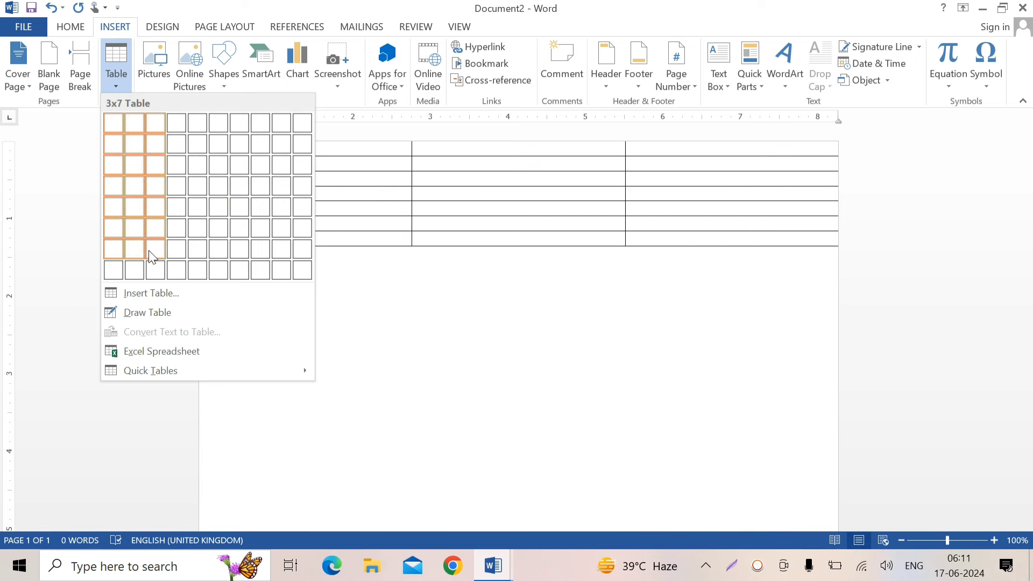
click(114, 248)
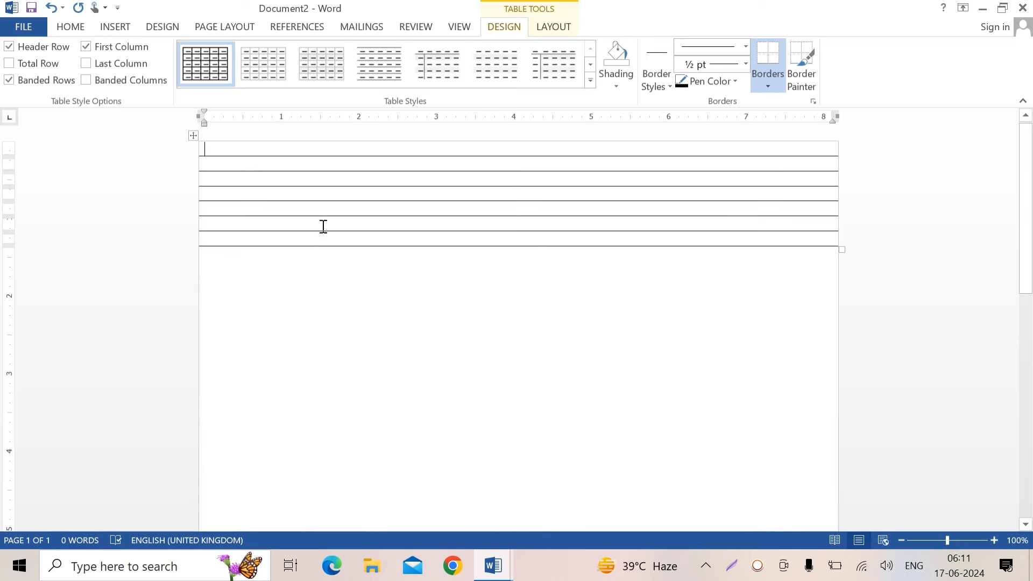
- Give all seven table rows a height of 0.3"
click(193, 136)
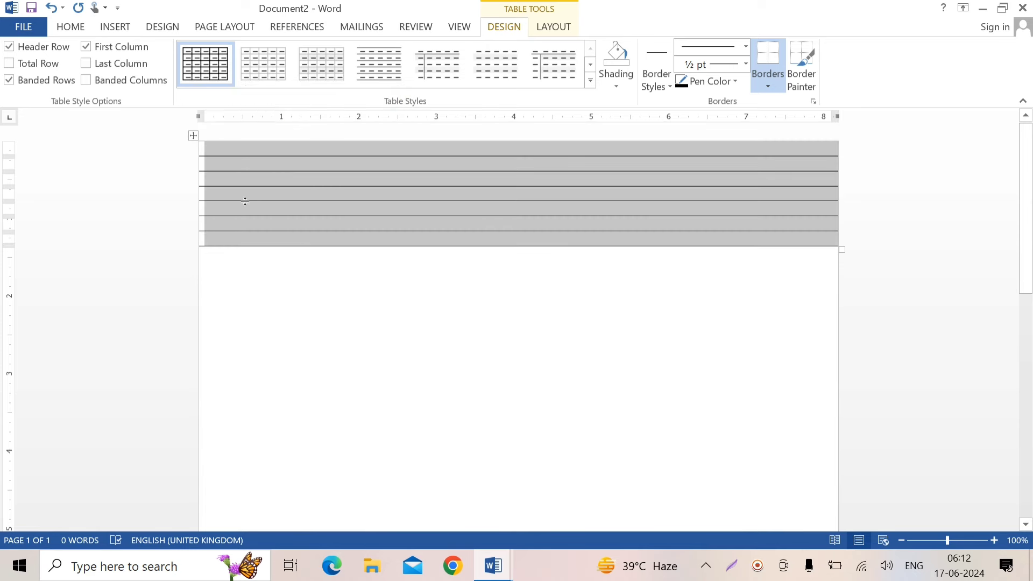
click(551, 30)
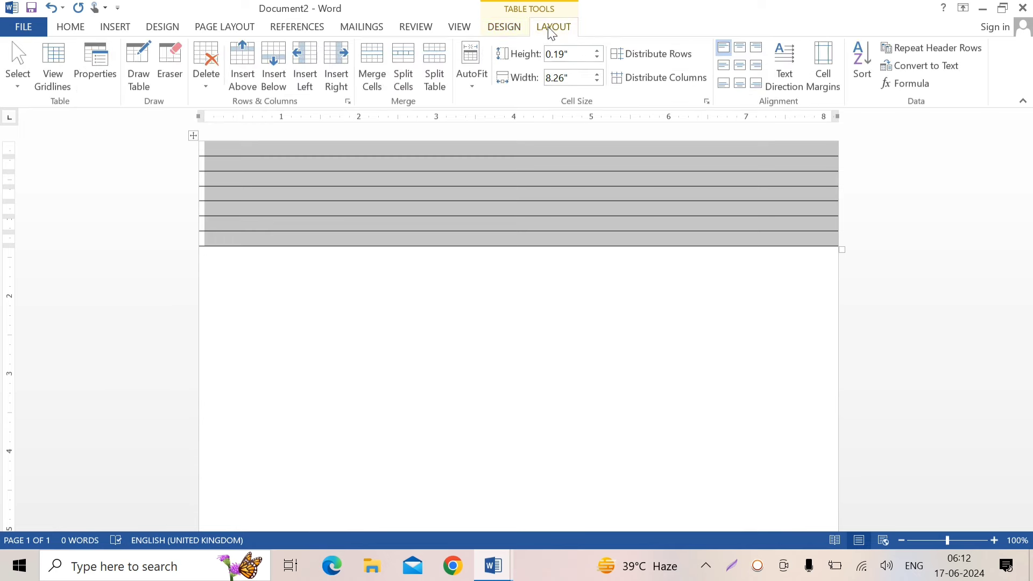
click(561, 58)
text(0.30)
key(Return)
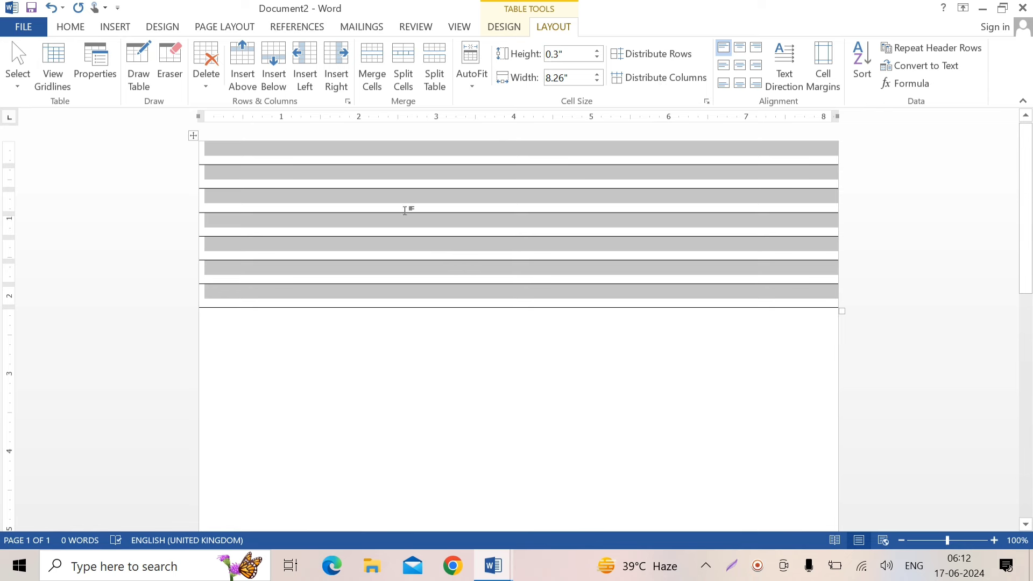
click(407, 209)
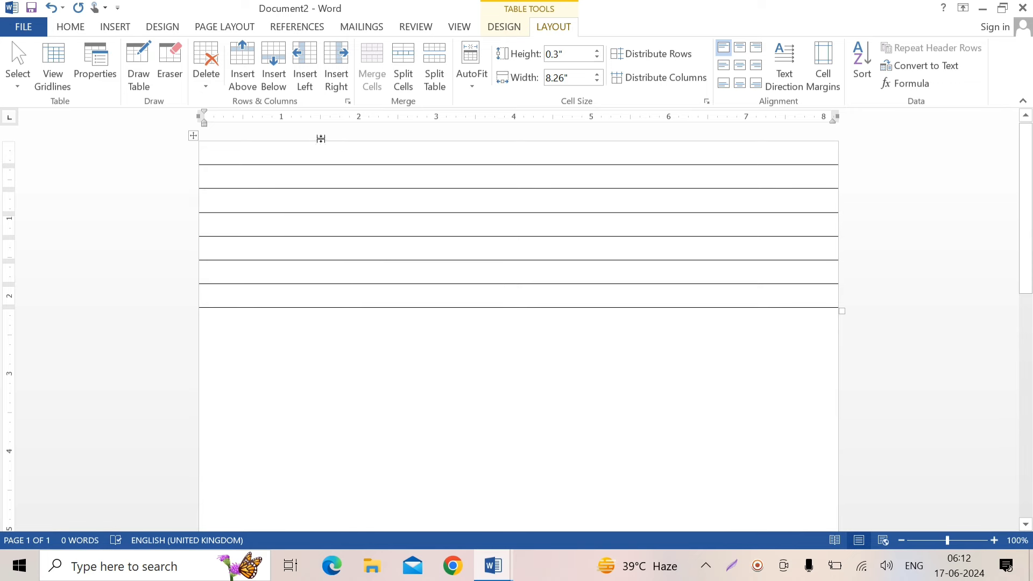
mouse_move(492, 566)
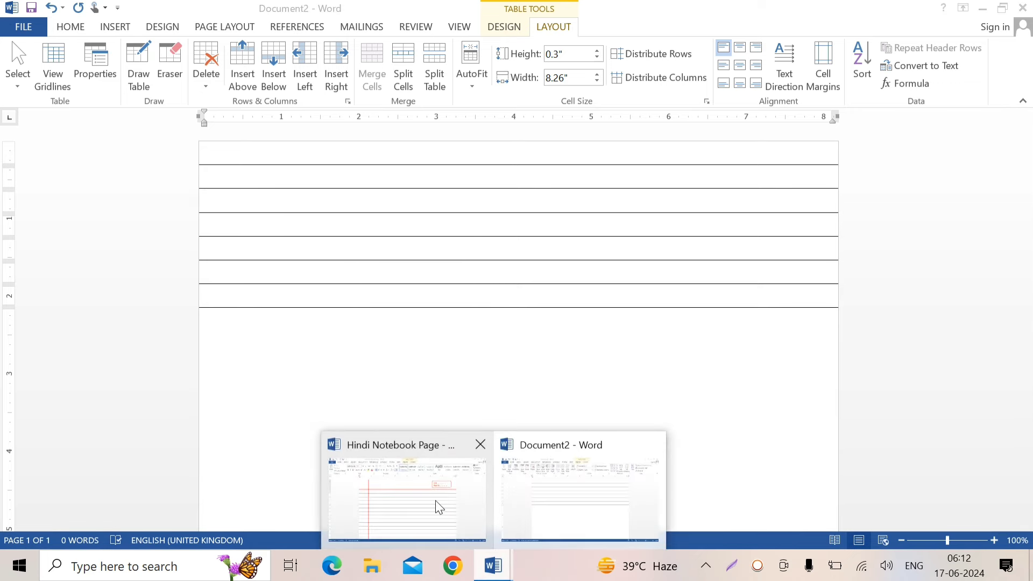
- Compare with the Hindi Notebook Page, then drag the table lower to leave a blank top band
click(431, 484)
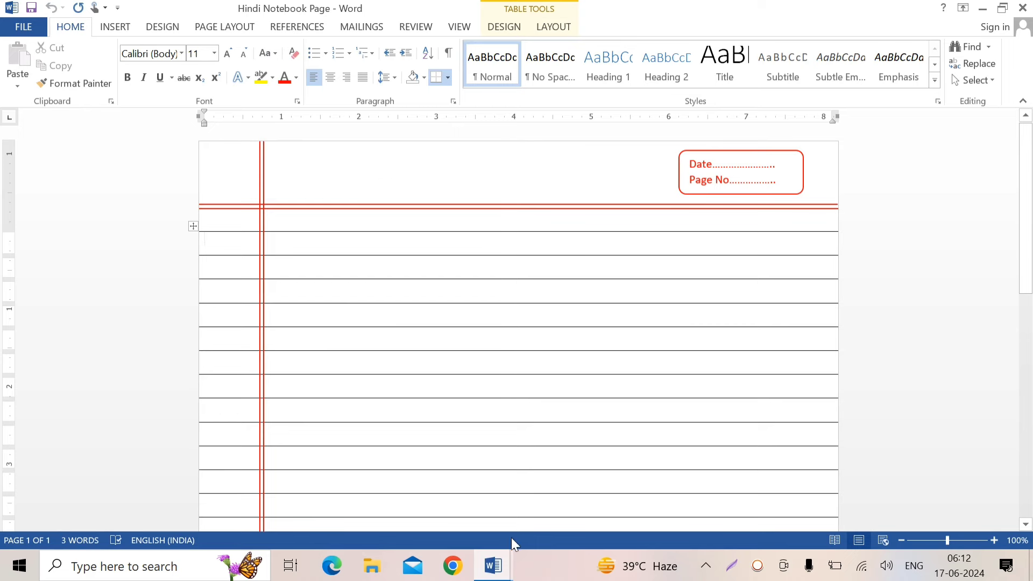
mouse_move(493, 566)
click(516, 473)
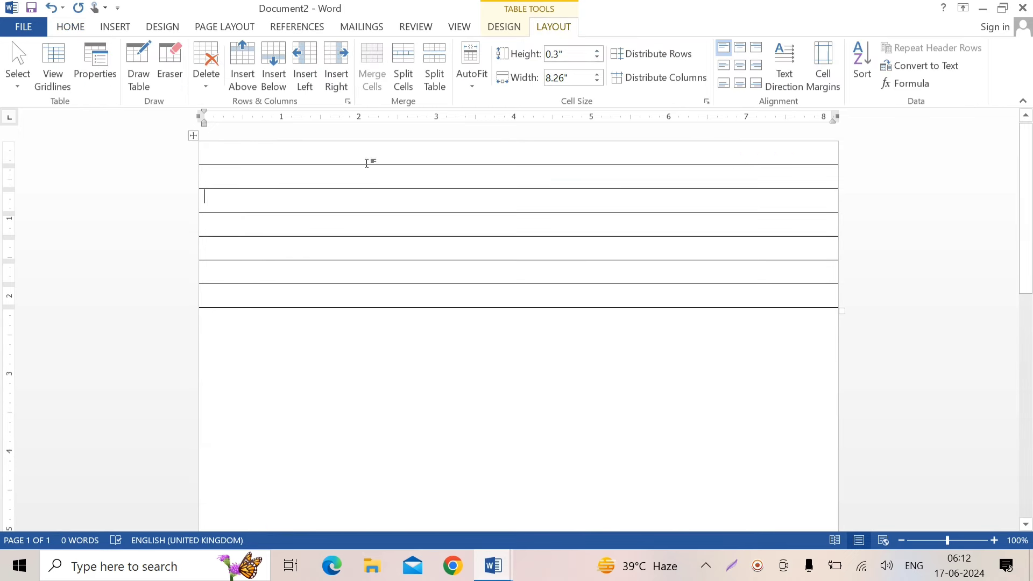
click(192, 136)
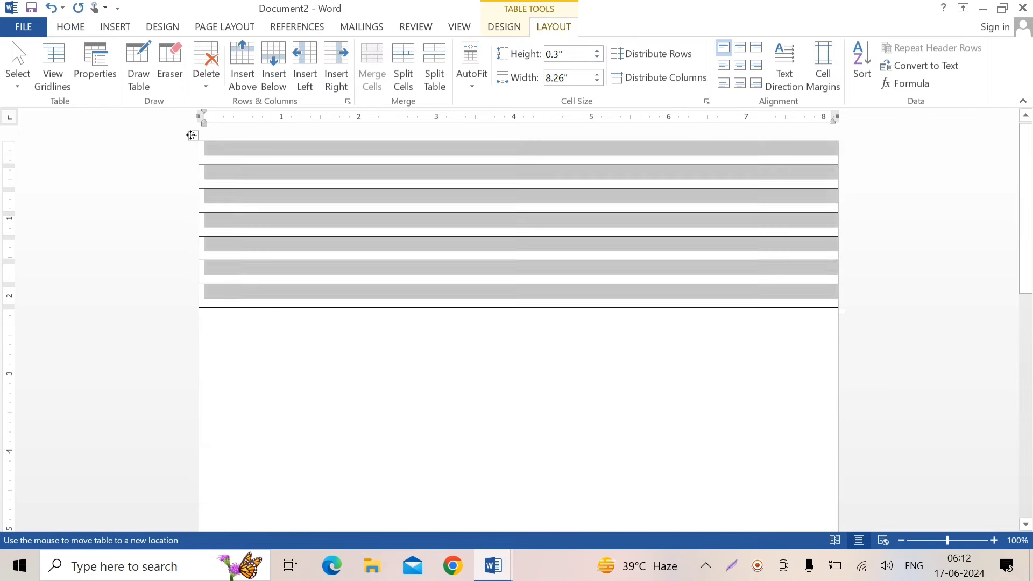
drag(192, 136, 203, 229)
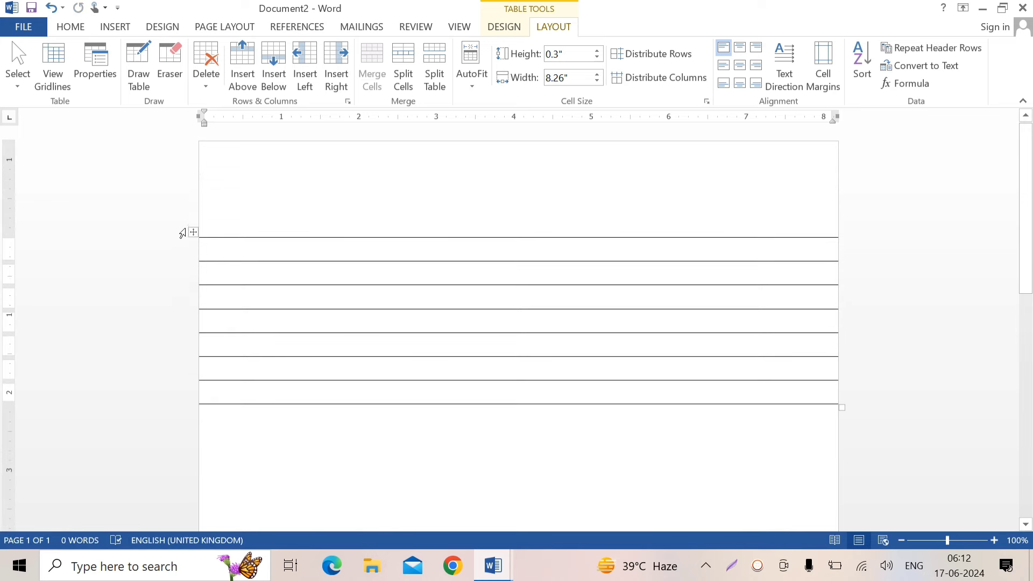
drag(194, 232, 190, 257)
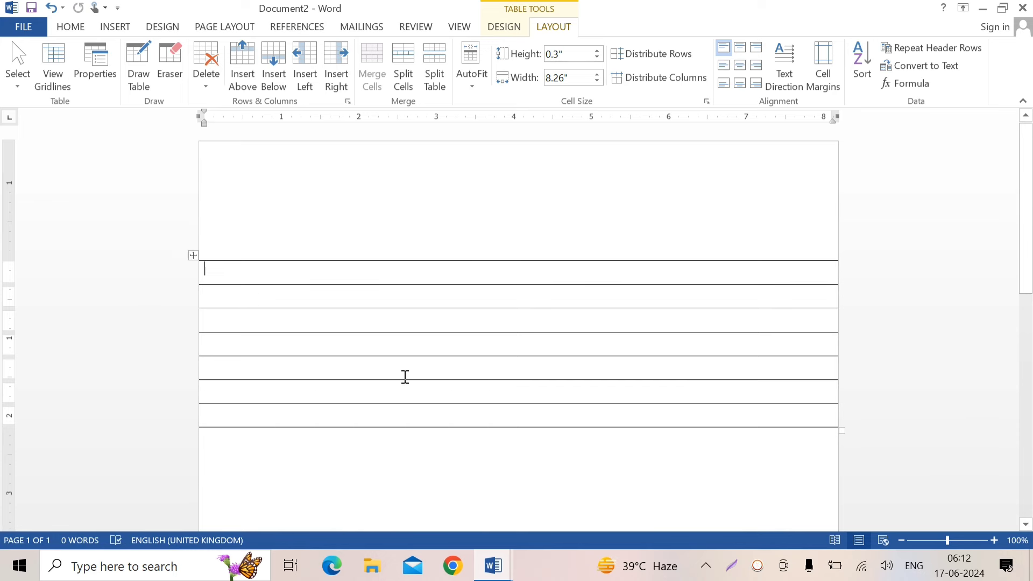
scroll(404, 371, down, 3)
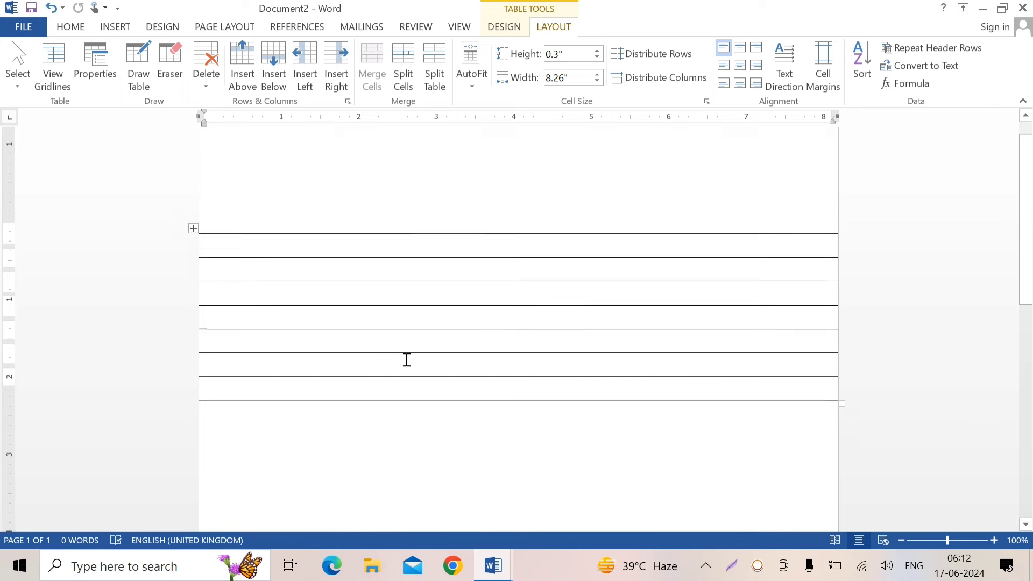
- Extend the table by six rows from its last cell, then return to the page top
click(244, 337)
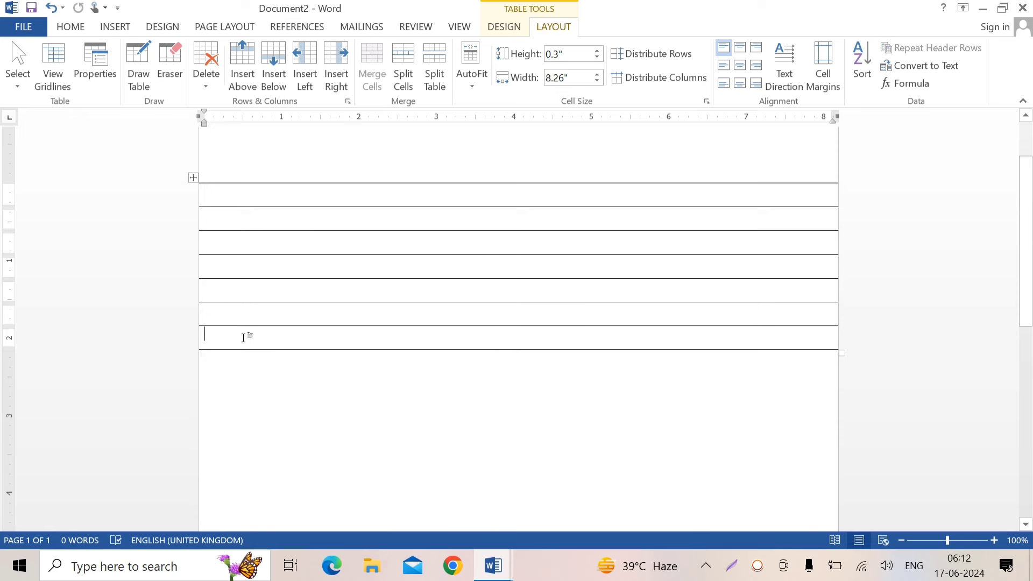
key(Tab)
key(Tab)
key(Tab)
key(Tab)
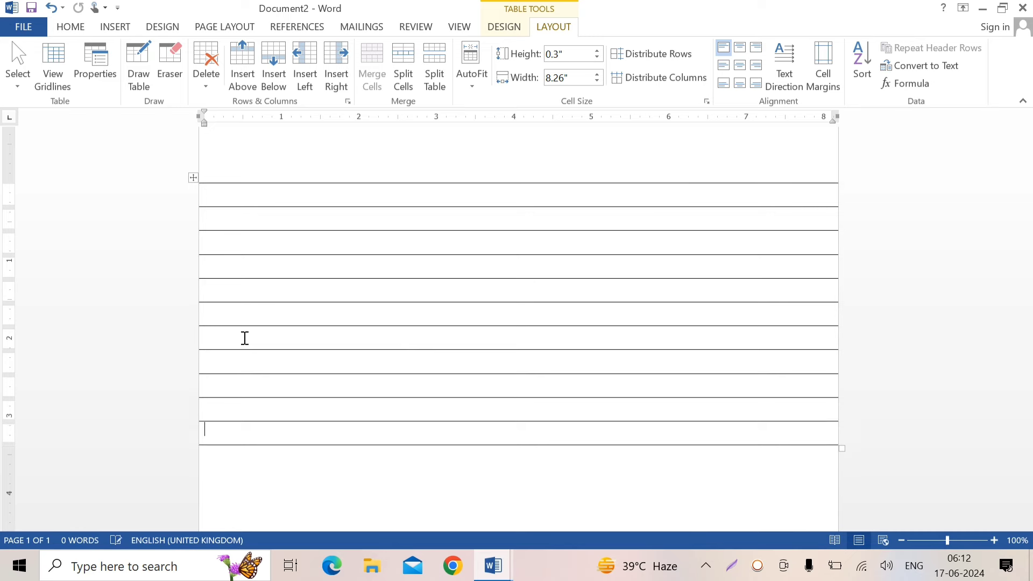
key(Tab)
key(Tab)
key(Tab)
key(Tab)
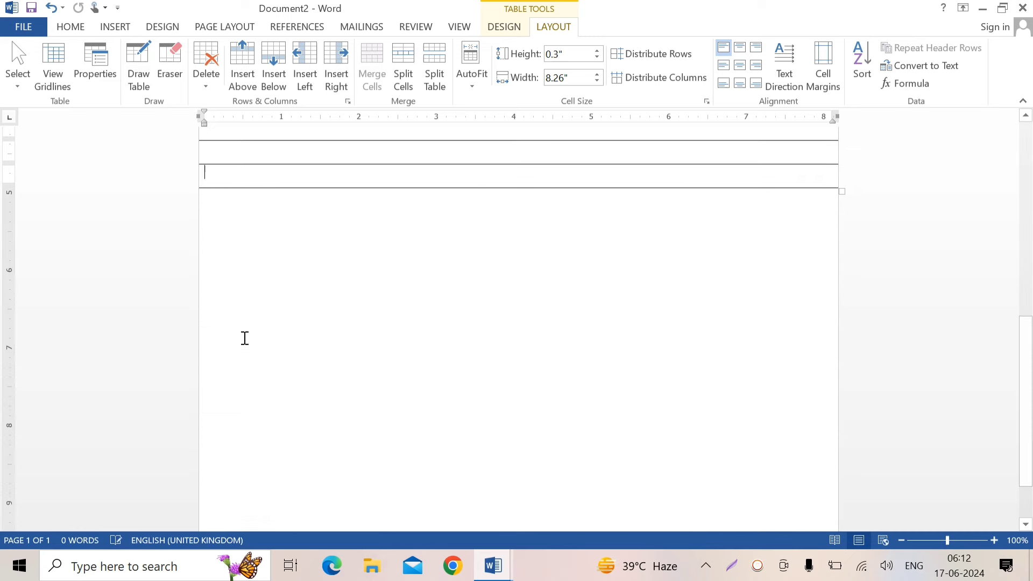
key(Tab)
key(Tab)
key(Tab)
key(Tab)
key(Tab)
key(Tab)
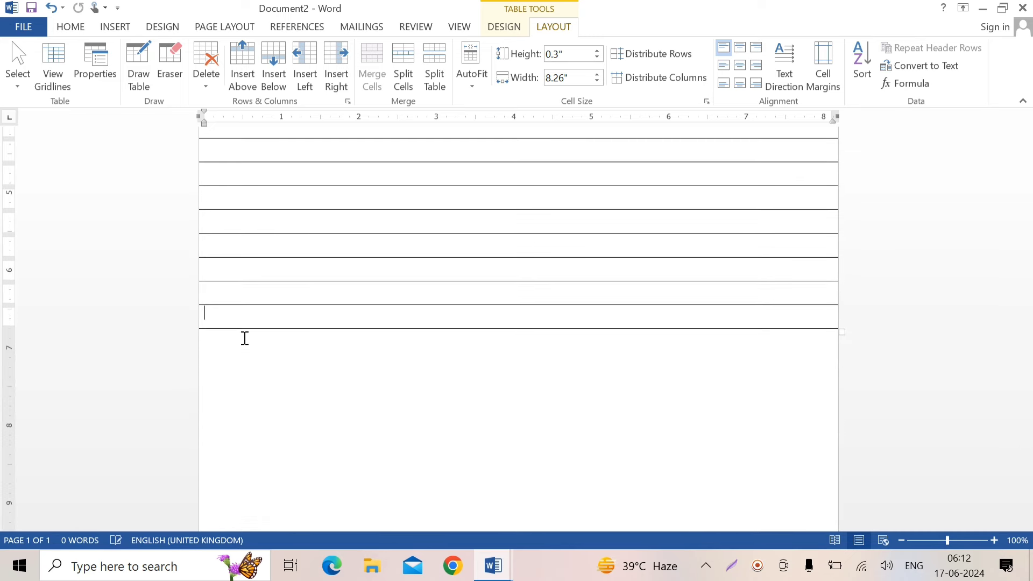
key(Tab)
key(Tab)
key(Tab)
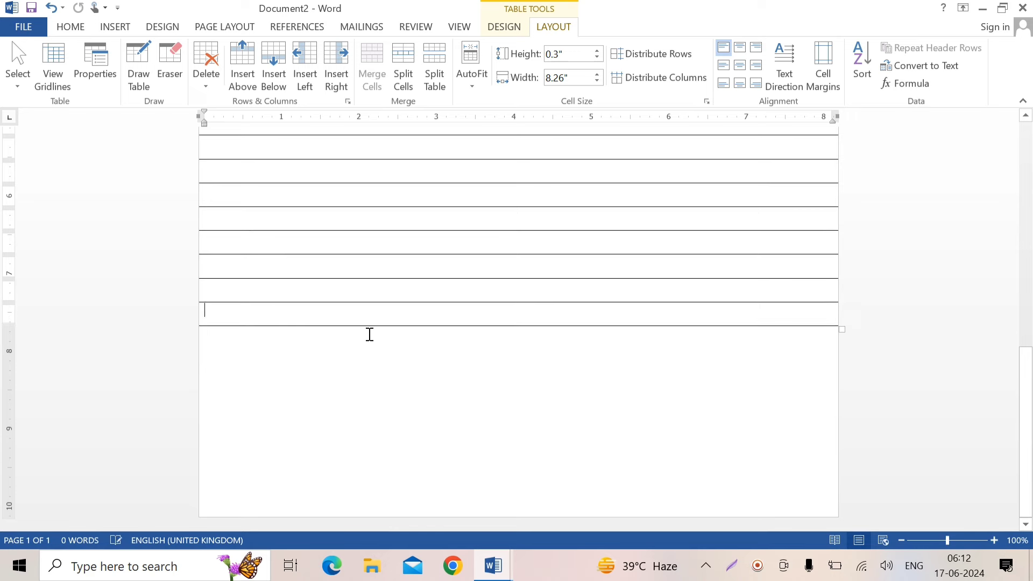
key(Tab)
key(Tab)
key(Tab)
key(Tab)
key(Tab)
key(Tab)
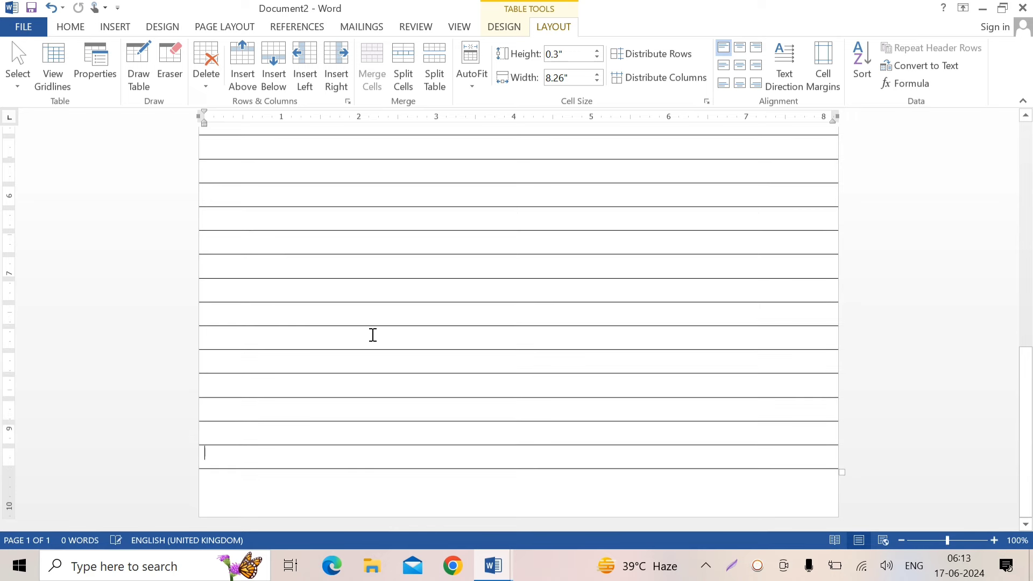
key(Tab)
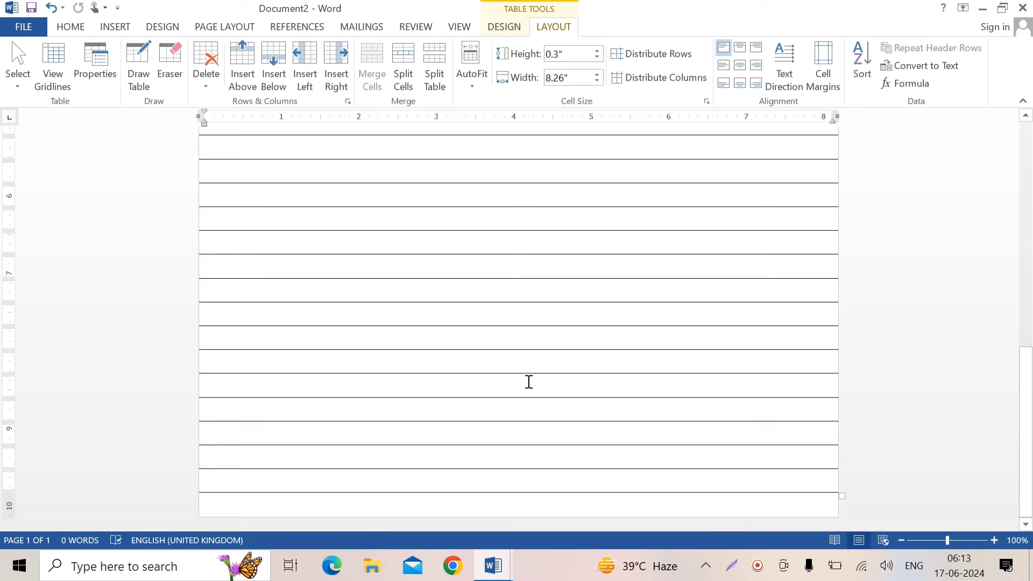
scroll(525, 383, up, 10)
scroll(521, 377, up, 10)
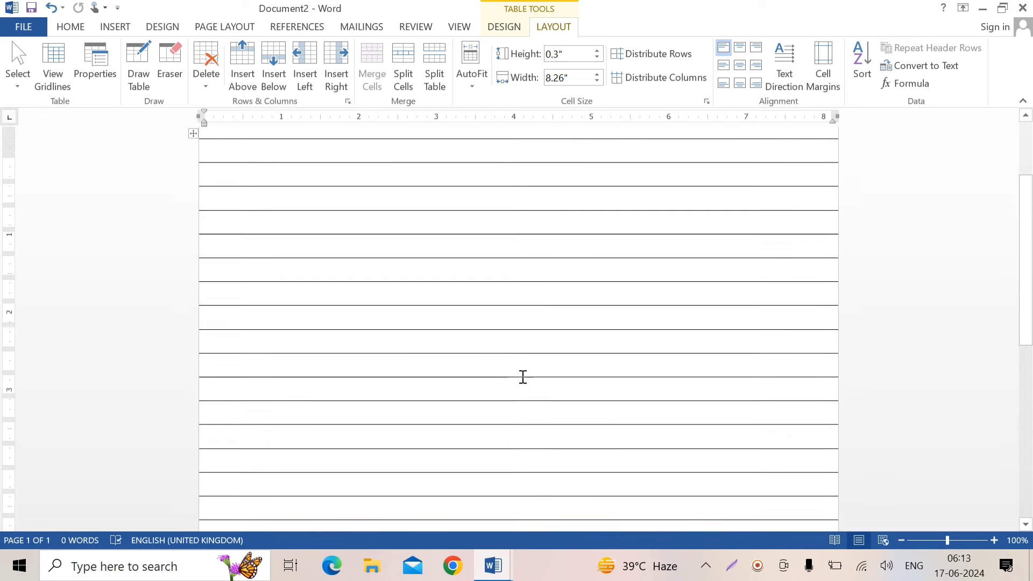
scroll(519, 375, up, 1)
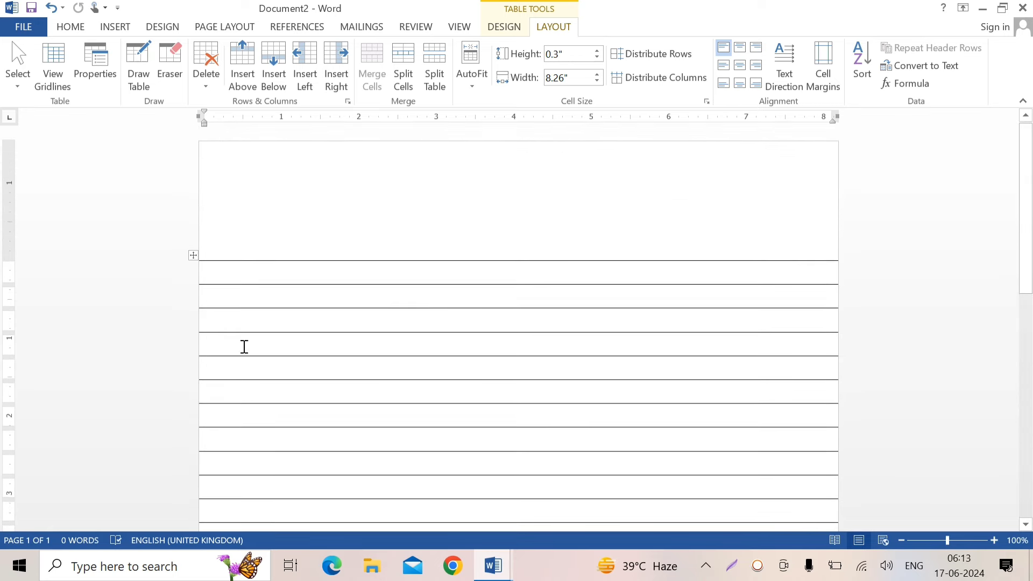
mouse_move(492, 566)
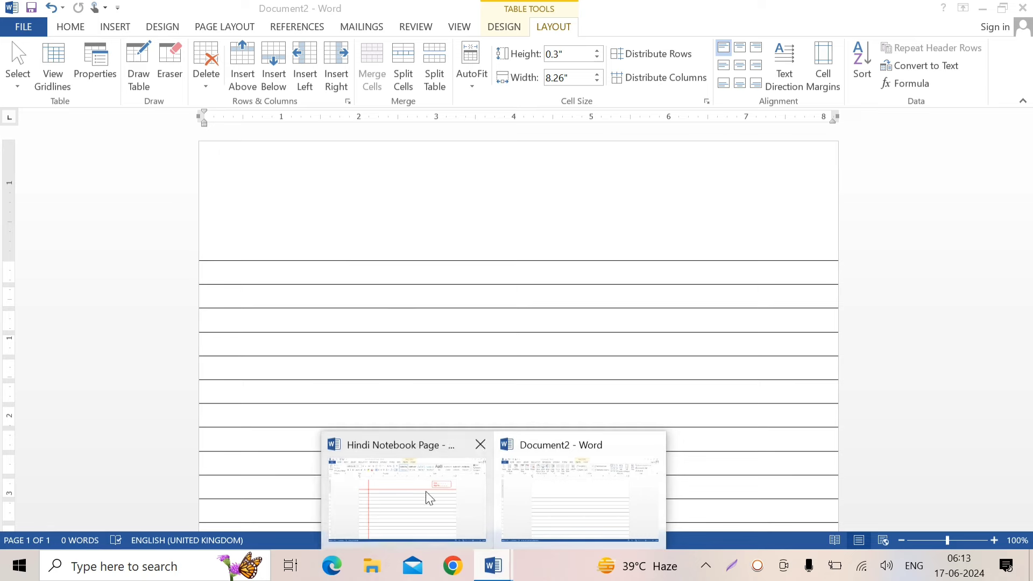
- Draw a straight horizontal line across the page just above the first ruled row
click(425, 492)
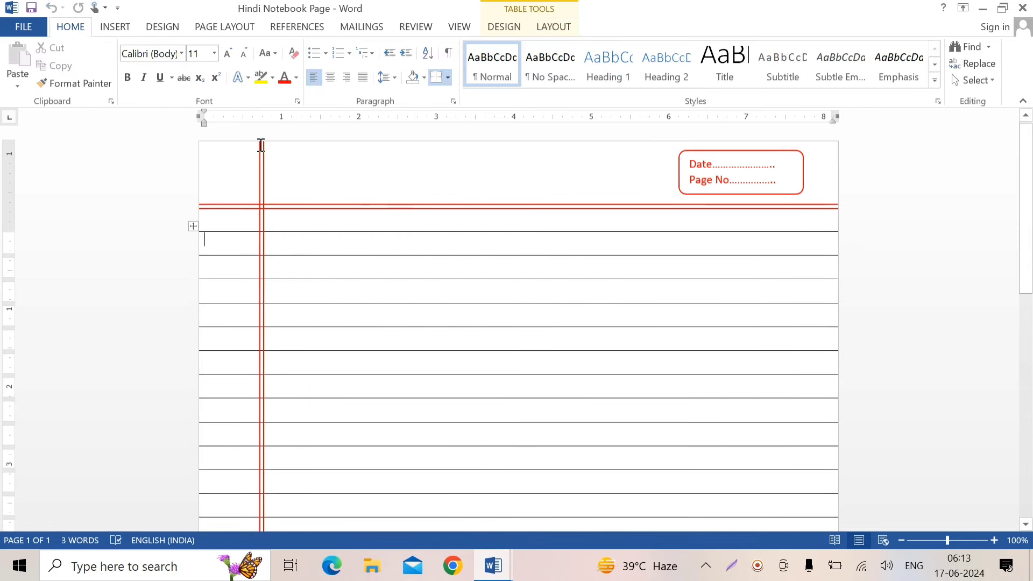
click(493, 565)
click(557, 495)
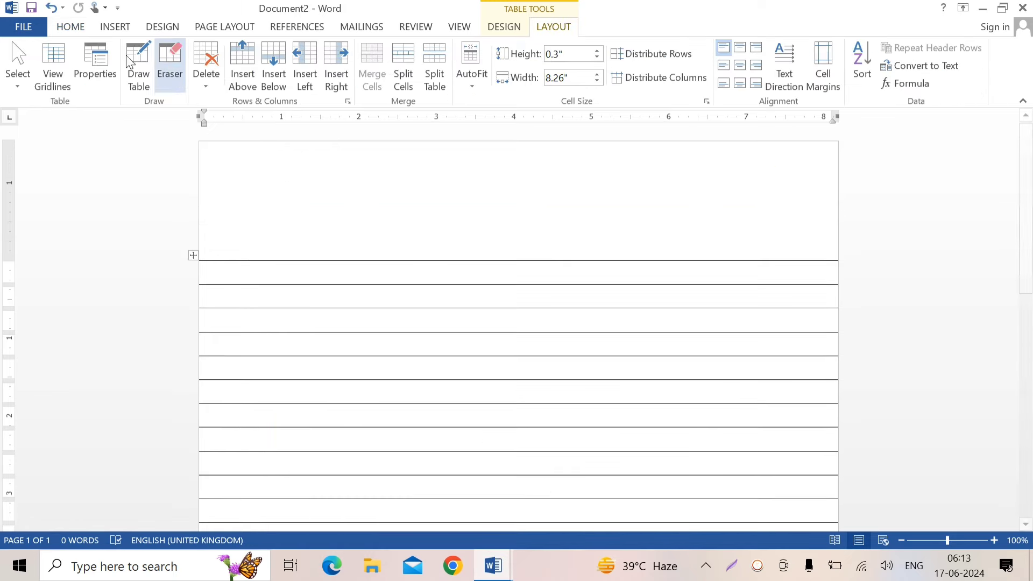
click(114, 29)
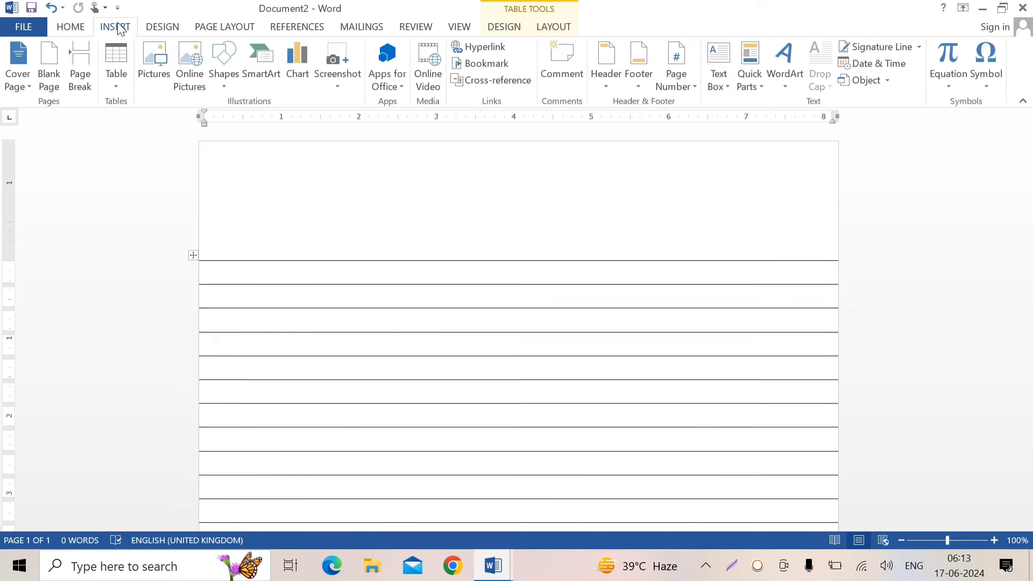
click(225, 86)
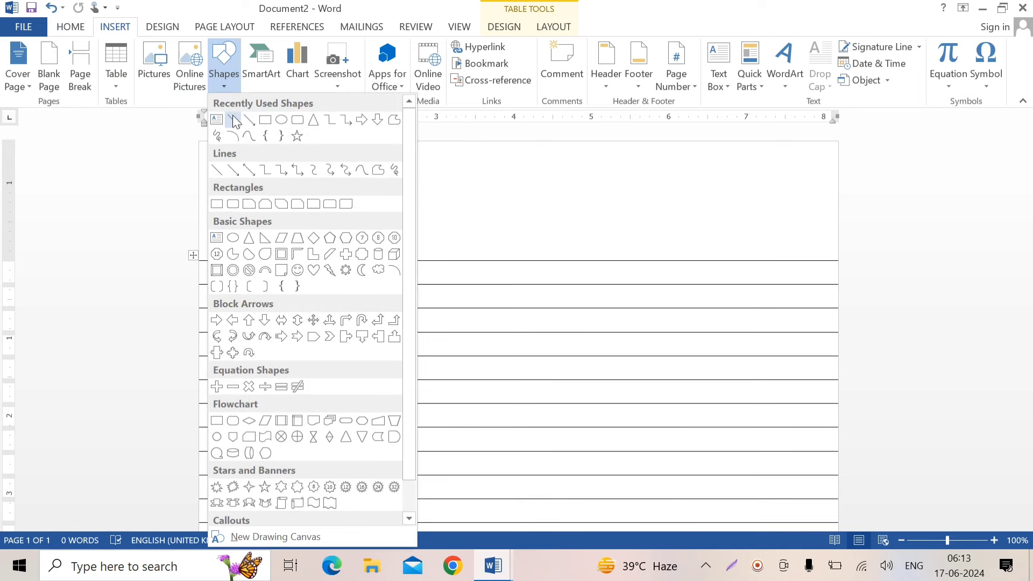
click(233, 119)
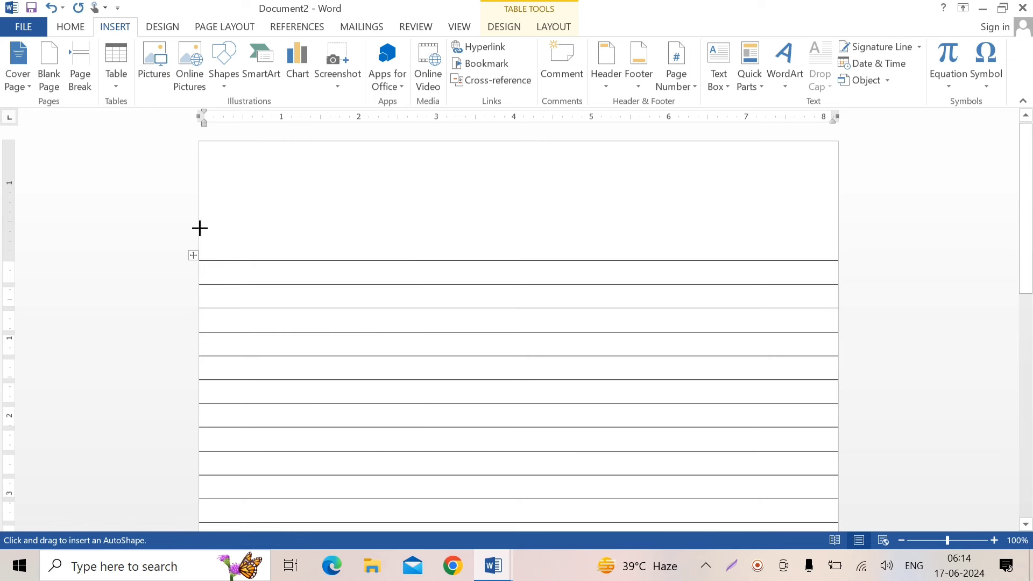
drag(201, 231, 863, 243)
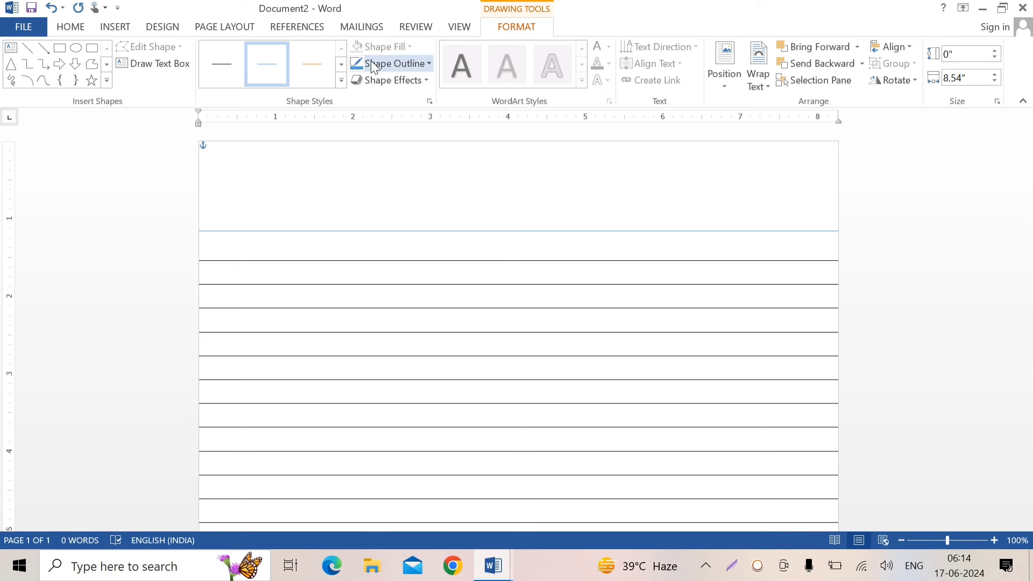
- Make the top line red at 3/4 pt and Ctrl-drag a copy just below it
click(428, 63)
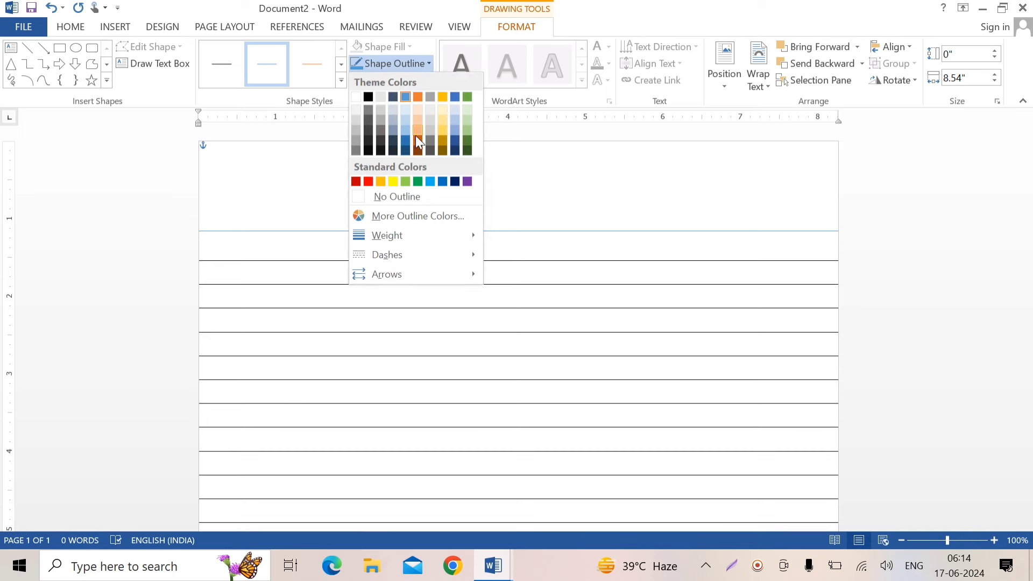
click(369, 181)
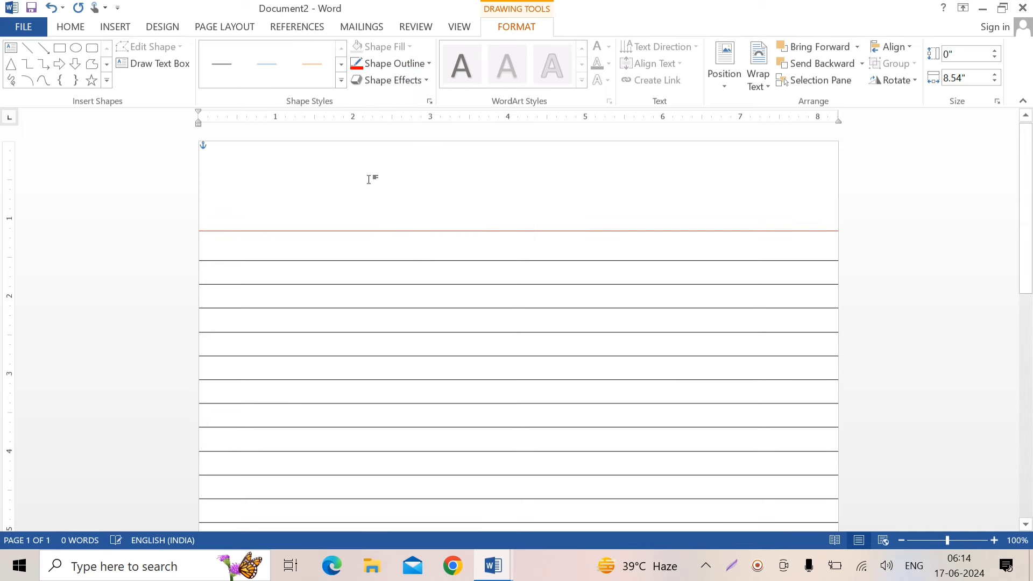
click(428, 64)
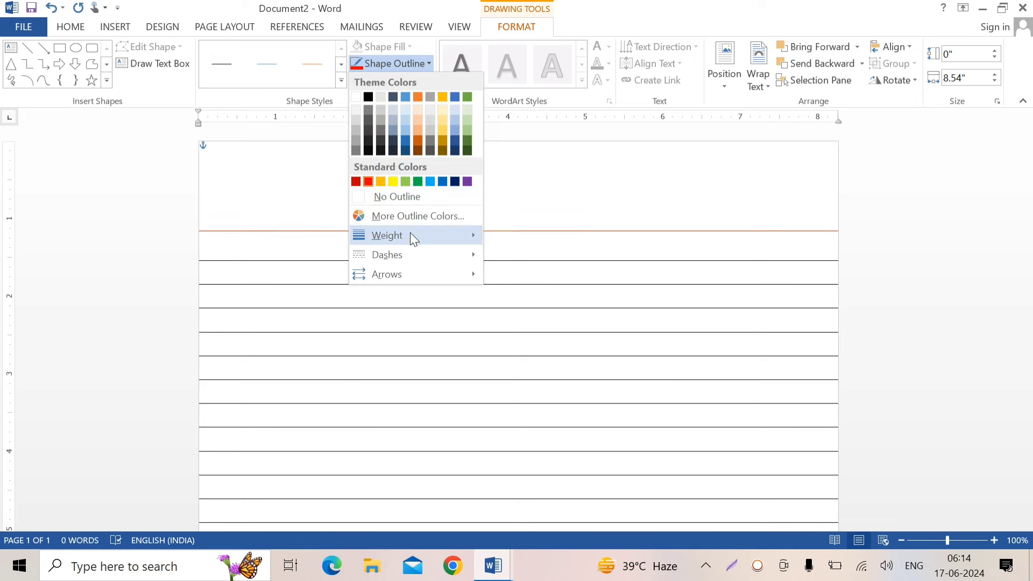
mouse_move(387, 234)
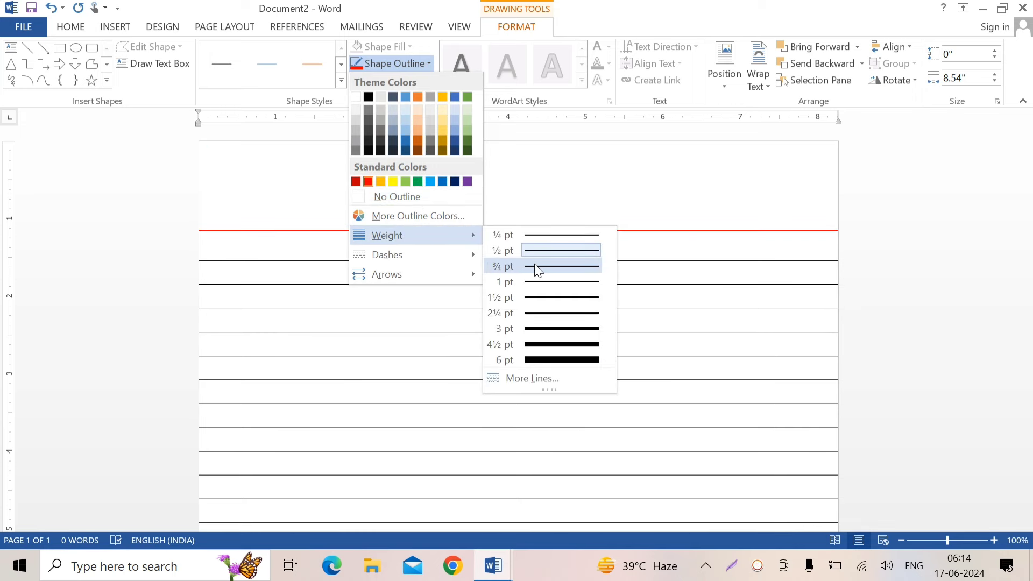
click(535, 266)
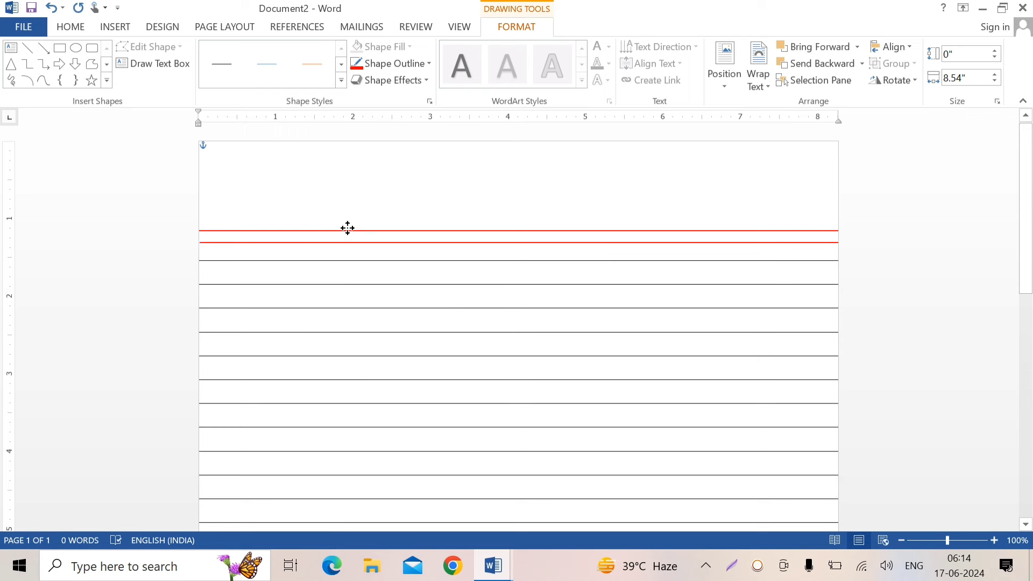
drag(357, 232, 339, 222)
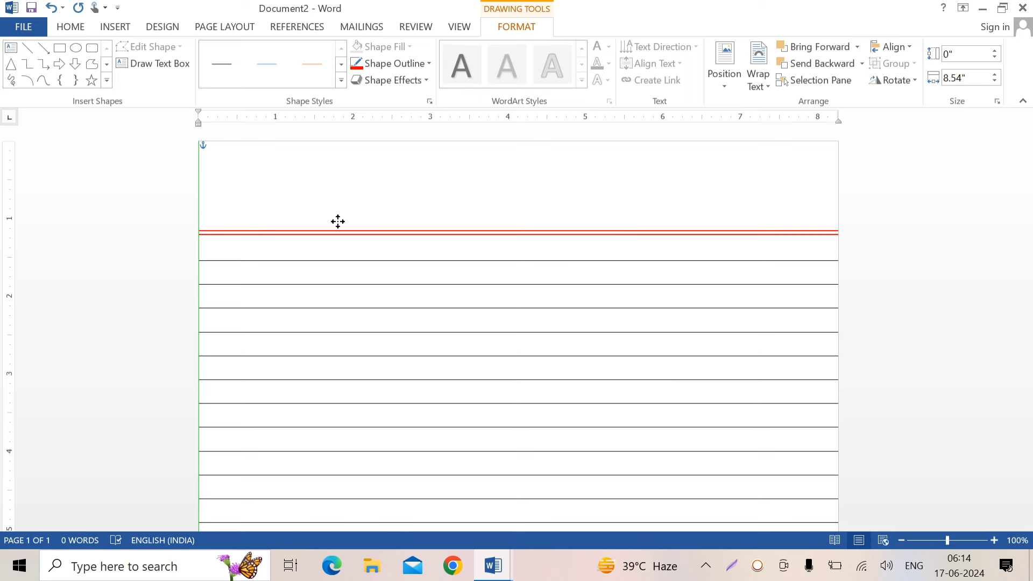
mouse_move(307, 309)
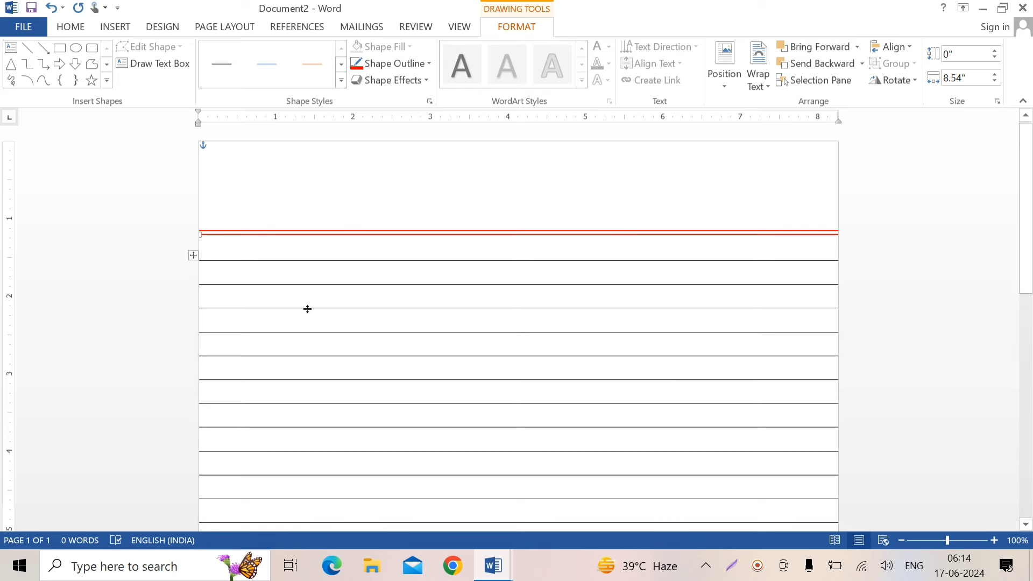
- Draw a vertical line from page top to bottom about 1 inch from the left edge
click(31, 49)
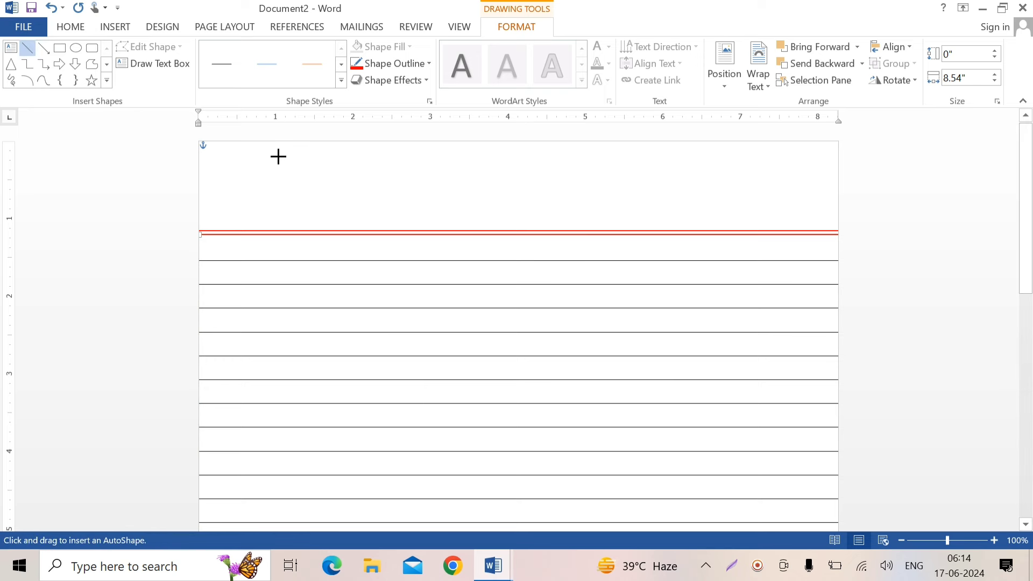
drag(281, 143, 295, 511)
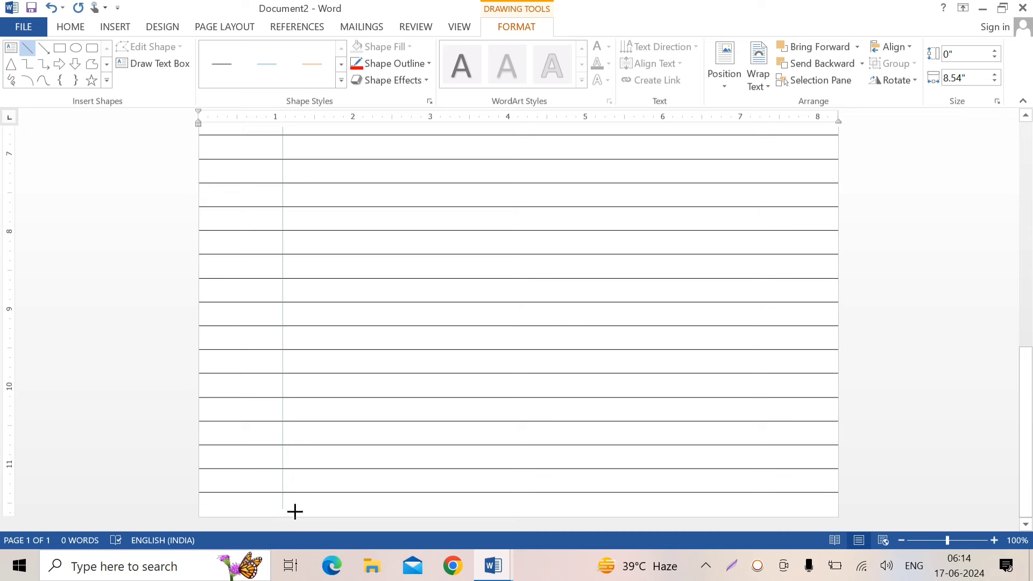
drag(295, 512, 291, 516)
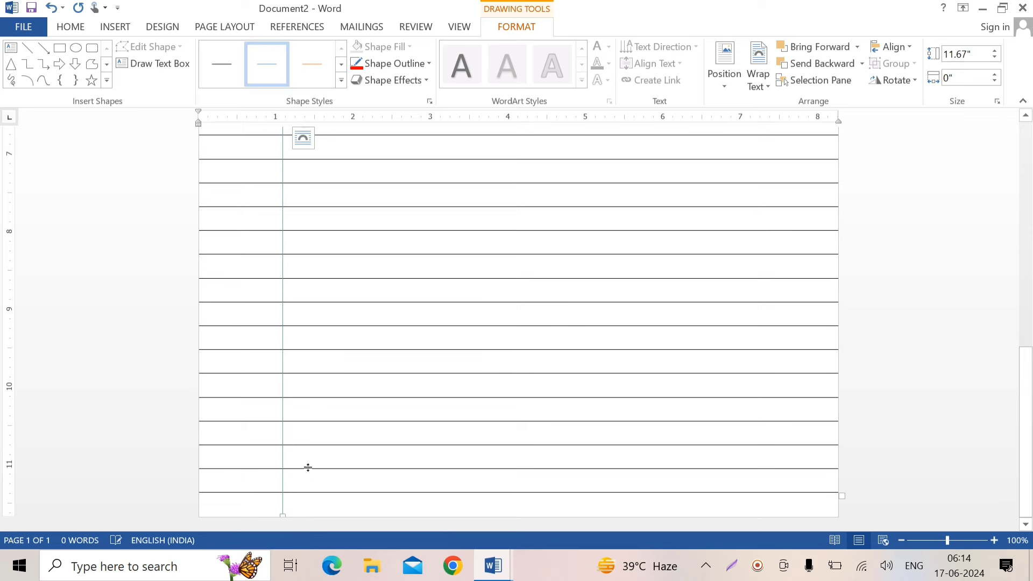
- Colour the vertical margin line red and set its outline weight
click(429, 64)
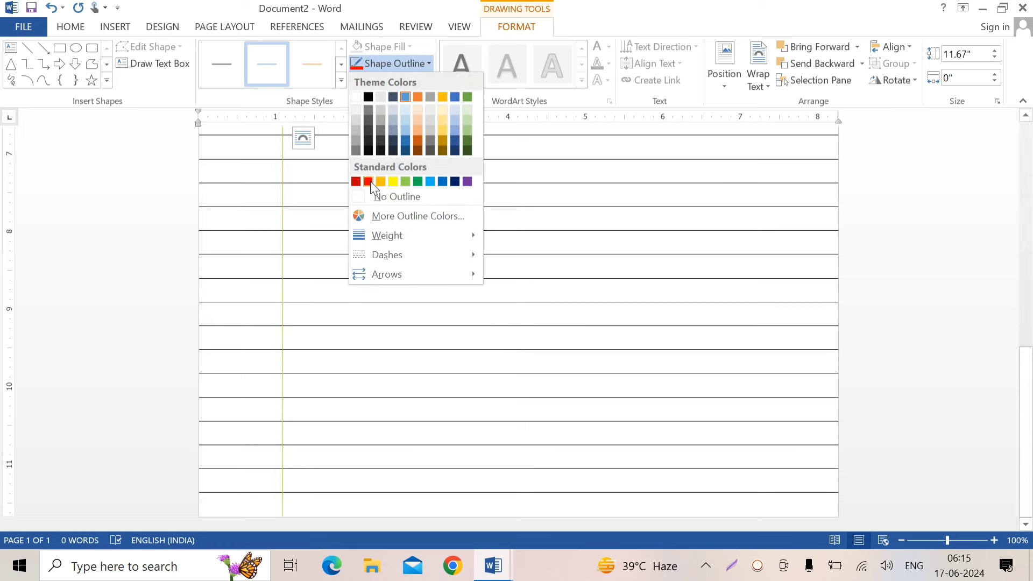
click(369, 182)
click(429, 63)
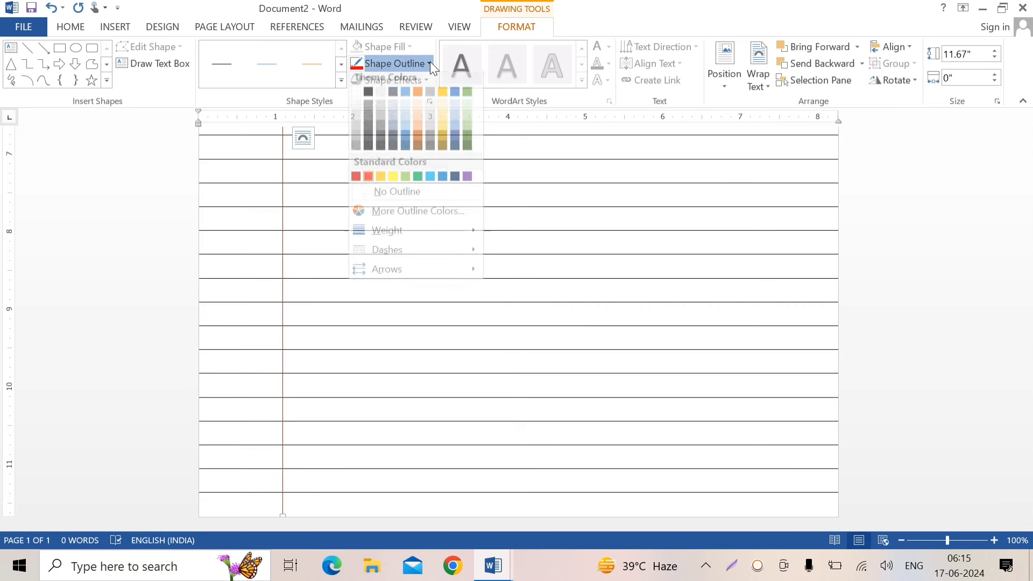
mouse_move(387, 234)
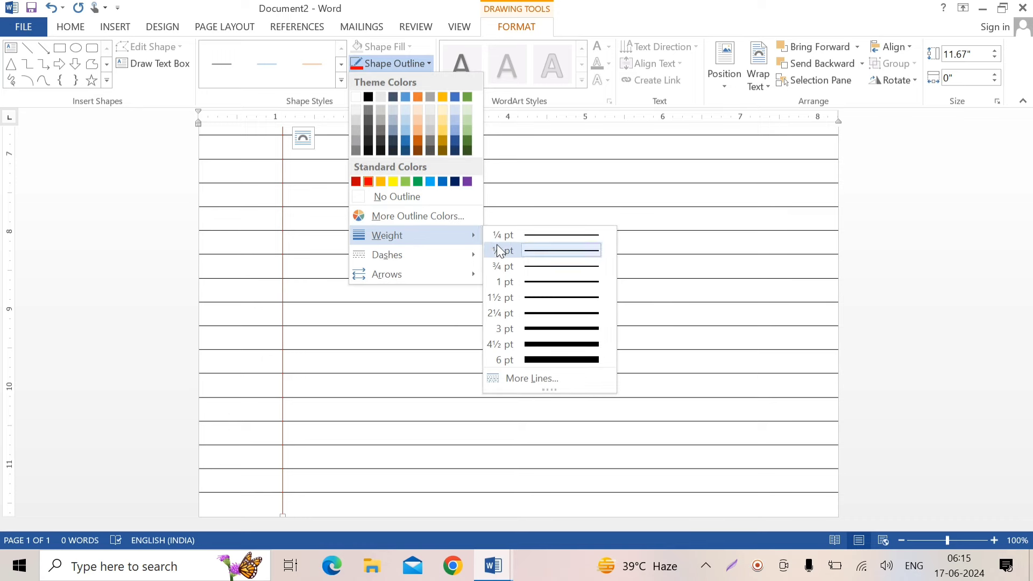
click(537, 268)
scroll(301, 272, up, 5)
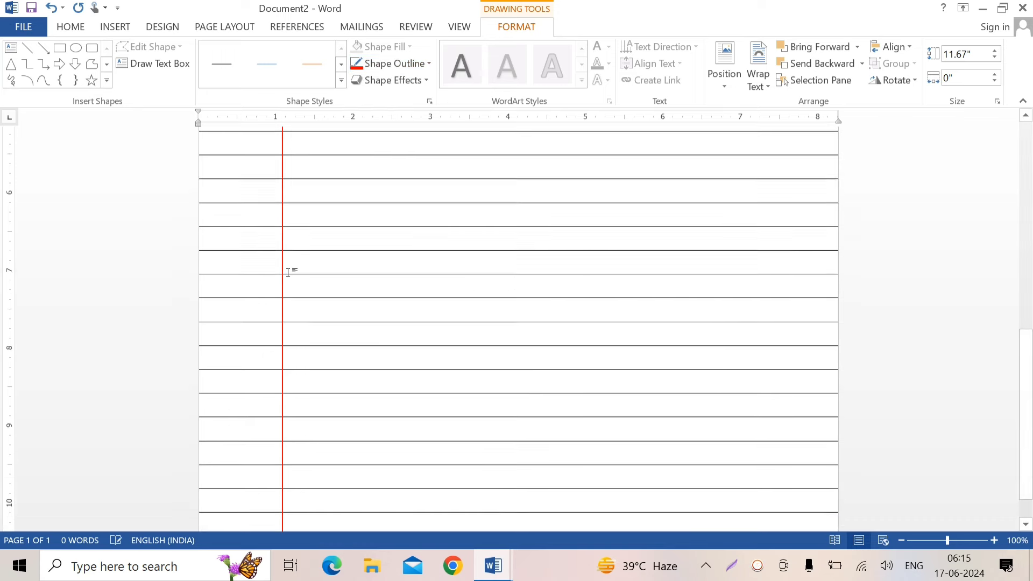
scroll(288, 272, up, 5)
scroll(289, 273, up, 5)
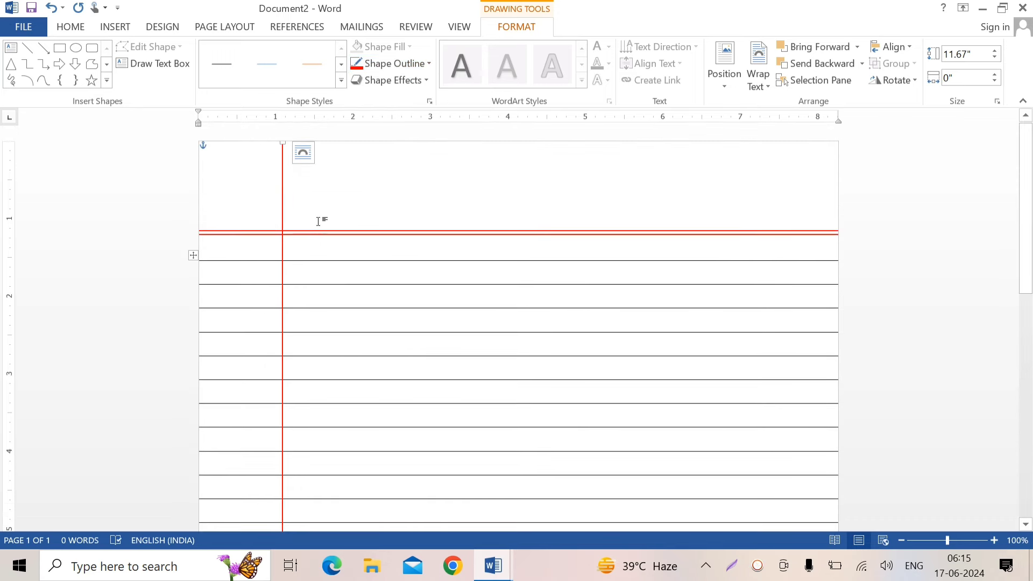
click(285, 185)
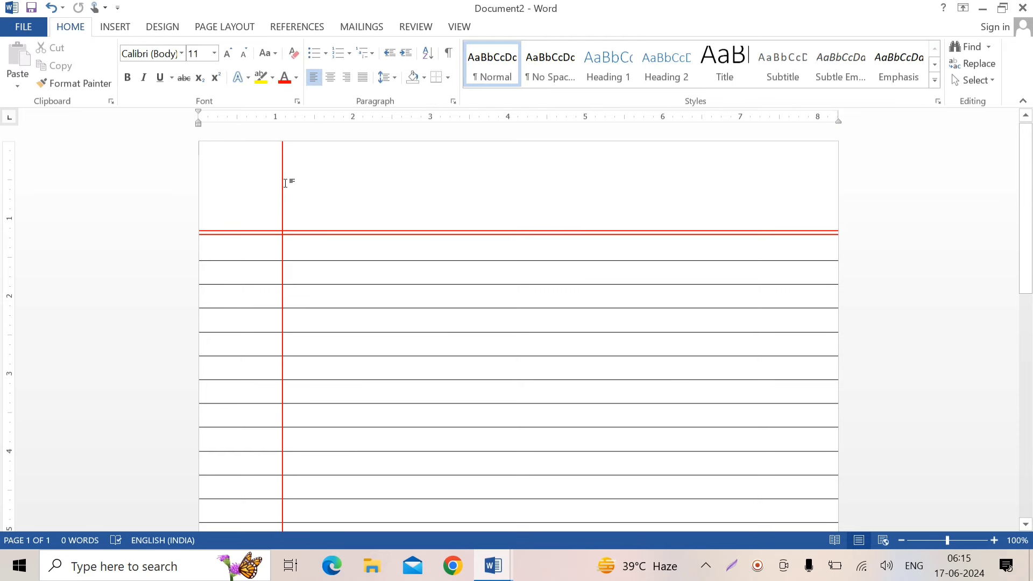
- Duplicate the red margin line with Ctrl+D and place the copy beside the original
click(282, 184)
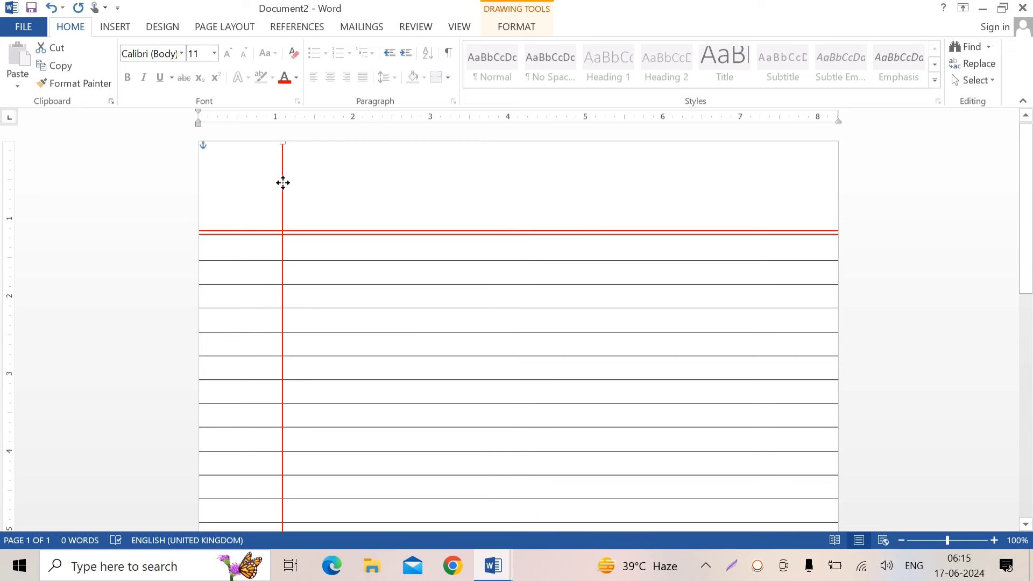
key(ctrl+d)
drag(280, 182, 278, 168)
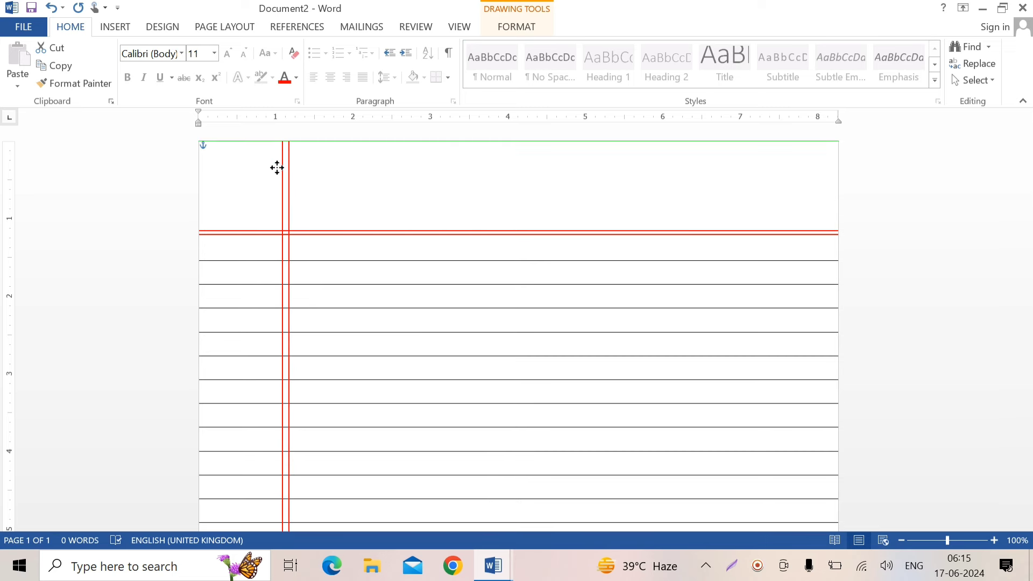
drag(278, 168, 279, 172)
click(366, 297)
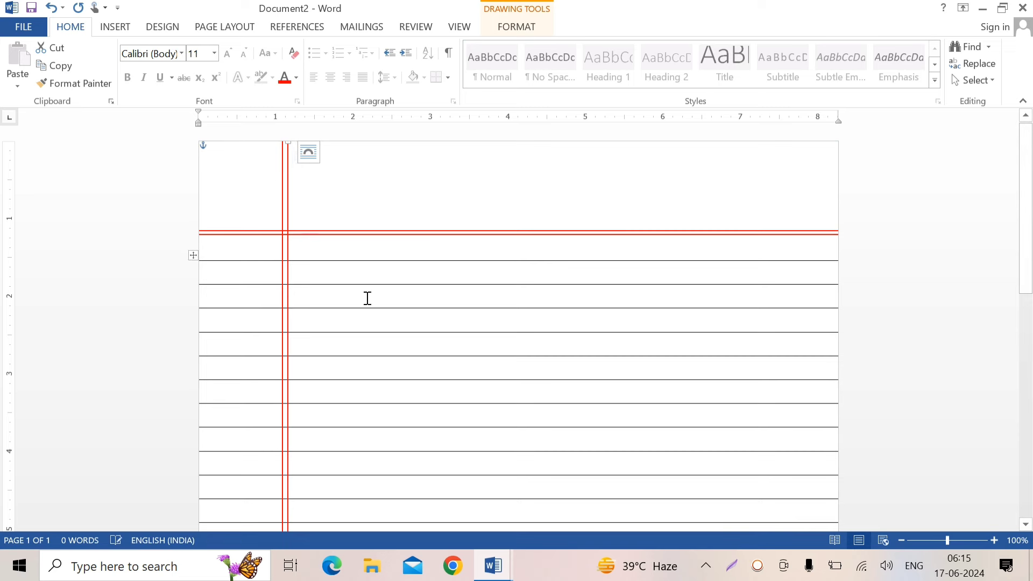
click(287, 155)
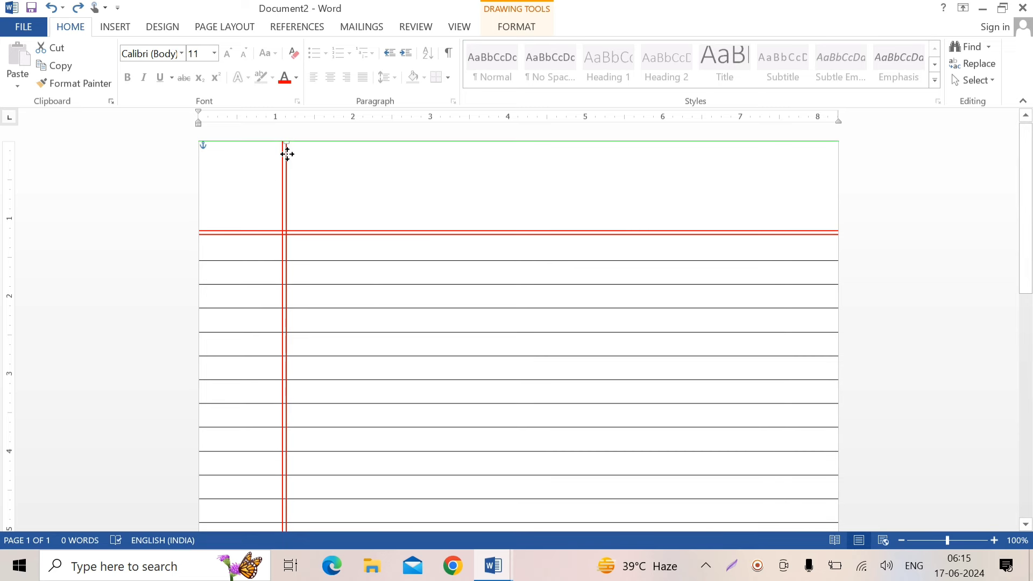
click(341, 282)
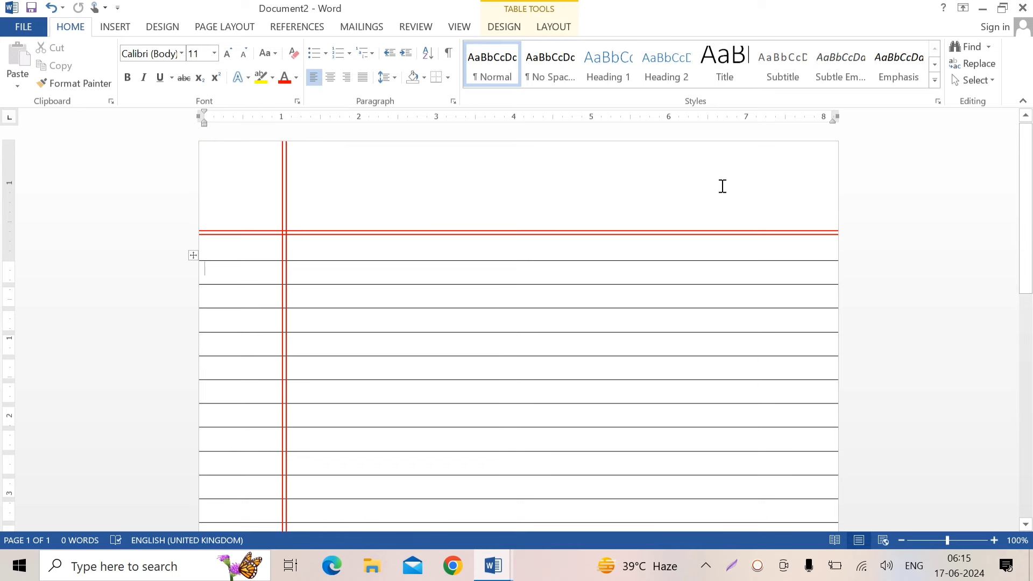
- Draw a rounded rectangle in the top-right area of the page above the red top rule
click(115, 27)
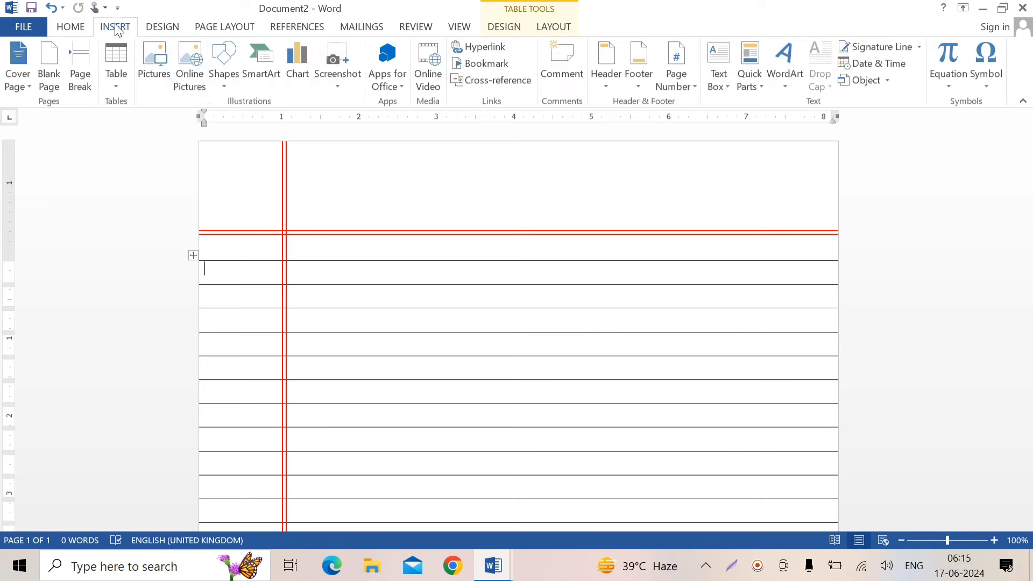
click(224, 81)
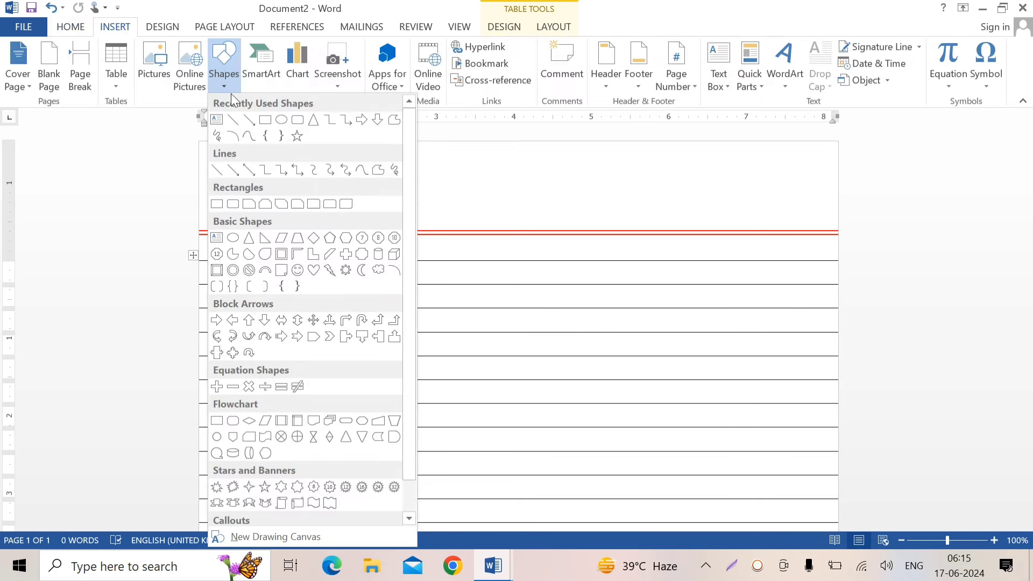
click(299, 121)
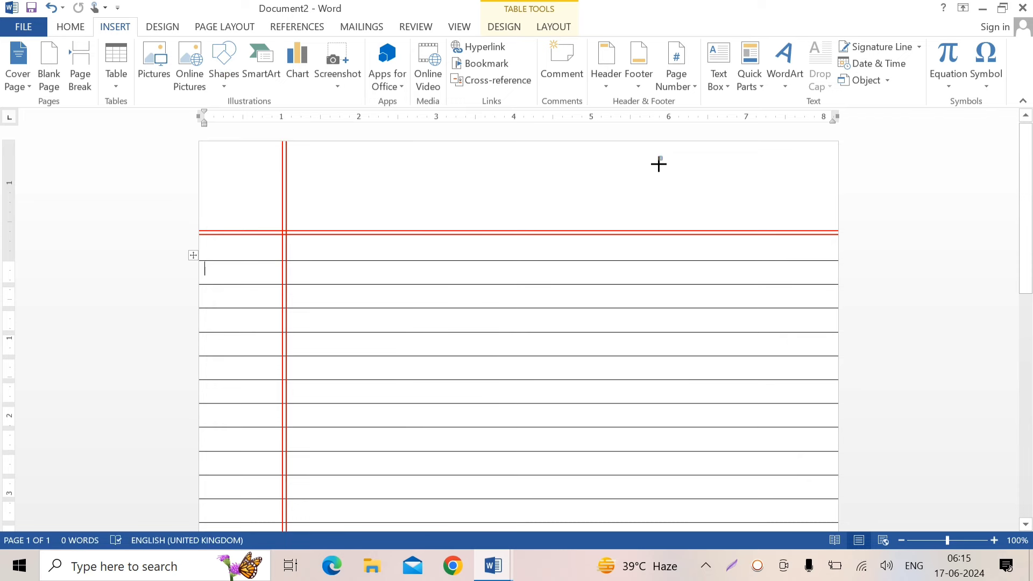
drag(659, 159, 829, 216)
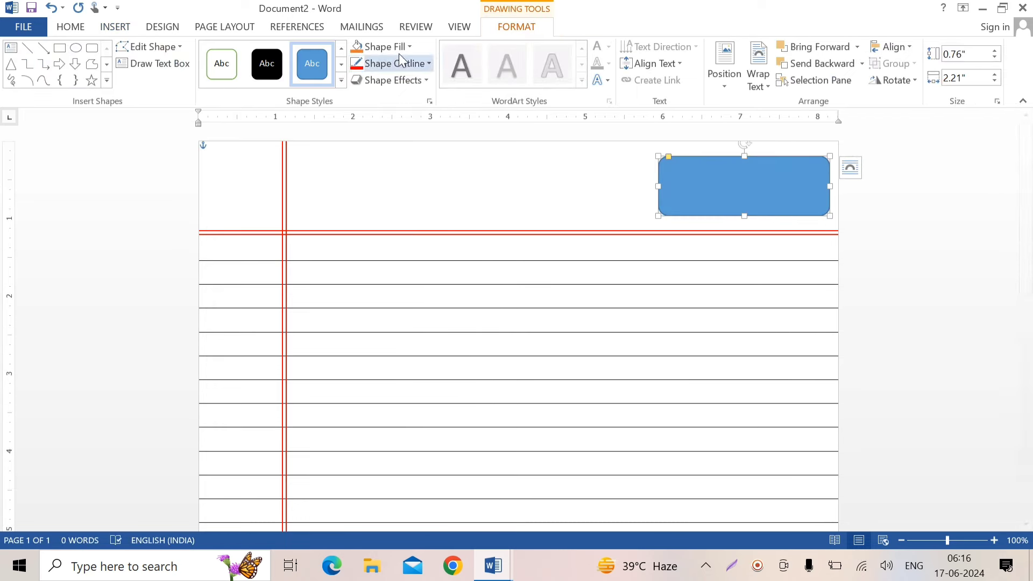
- Set the rounded rectangle to No Fill and make it ready to hold text
click(410, 47)
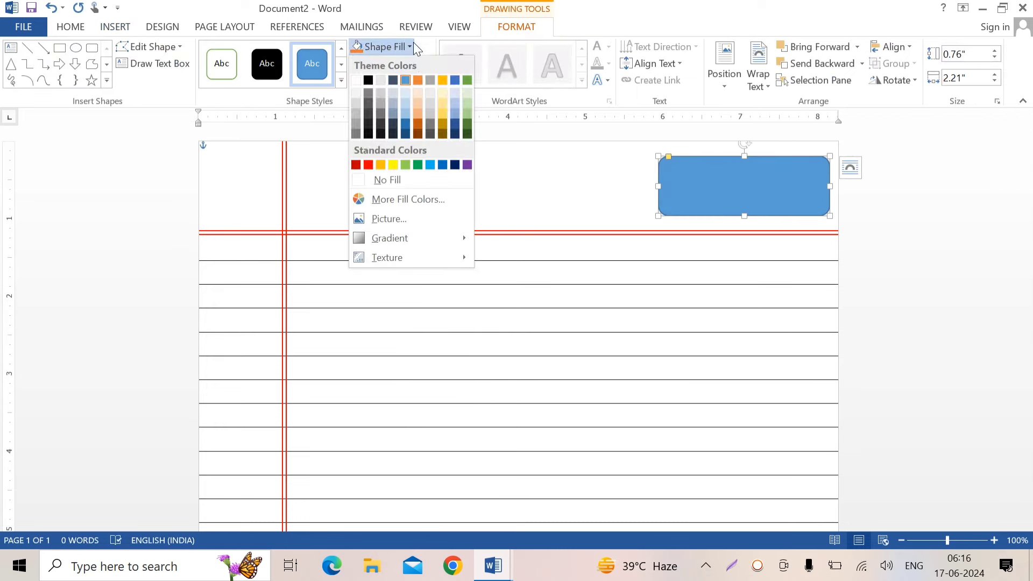
click(406, 187)
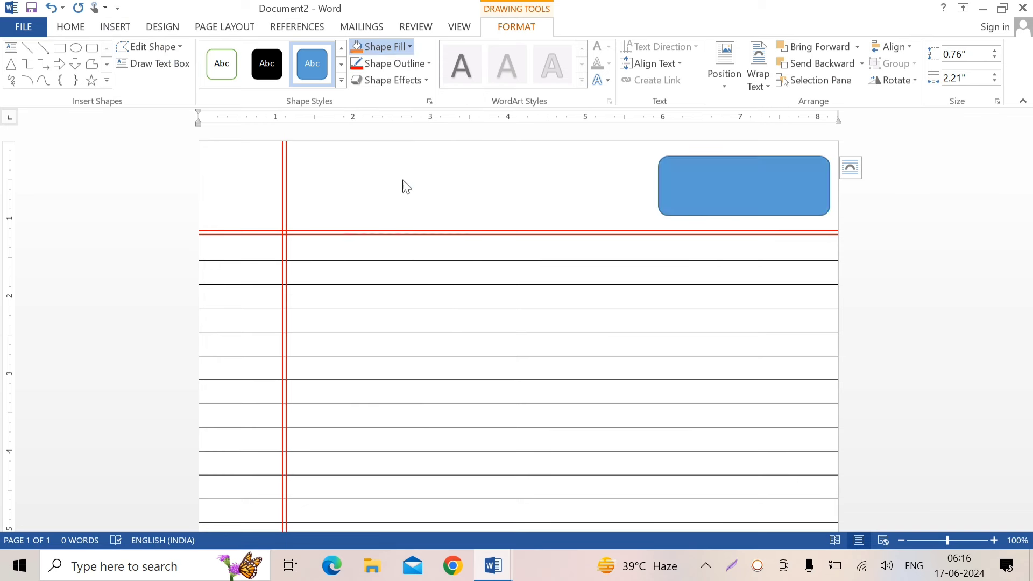
right_click(694, 216)
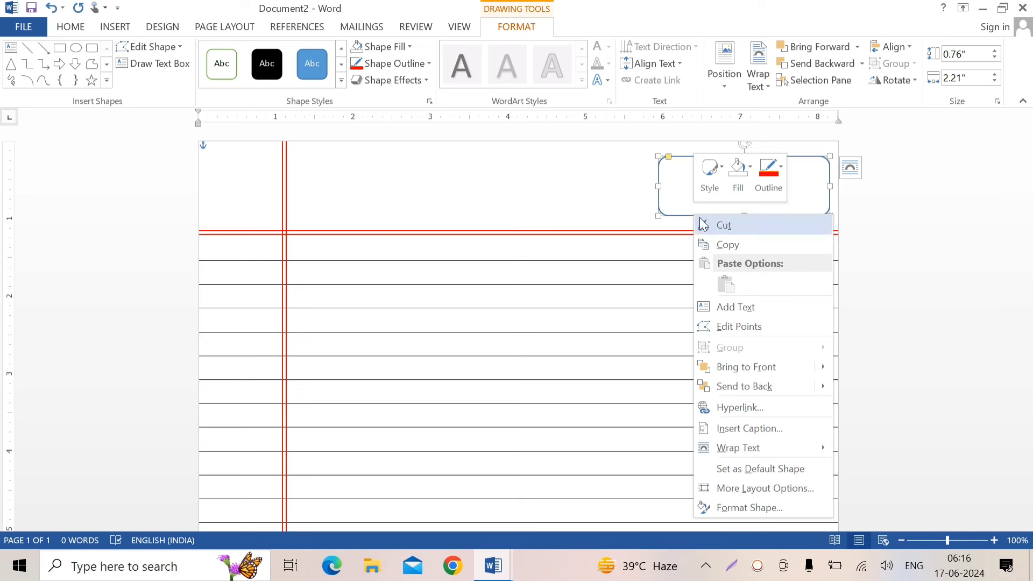
click(737, 308)
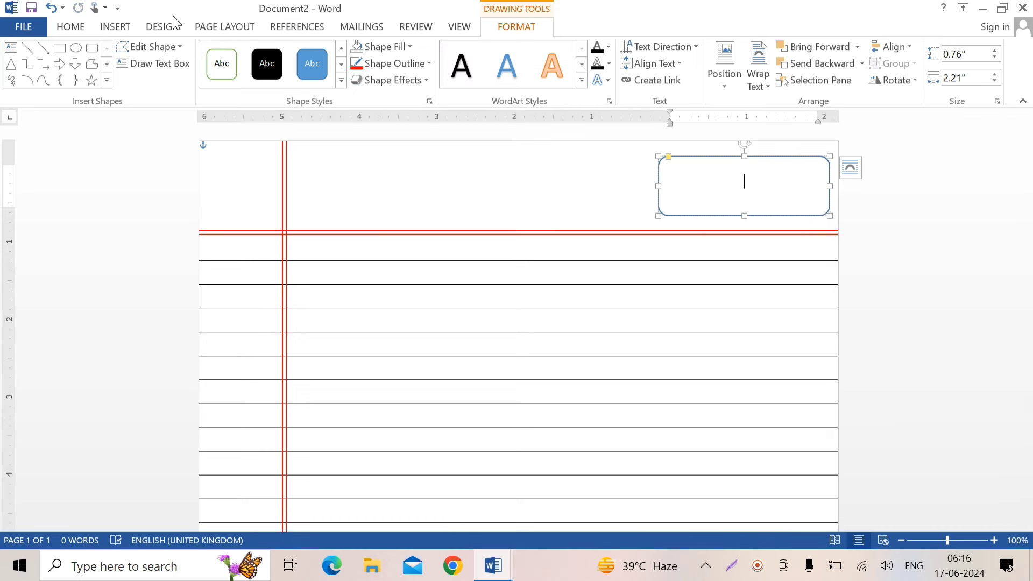
click(78, 31)
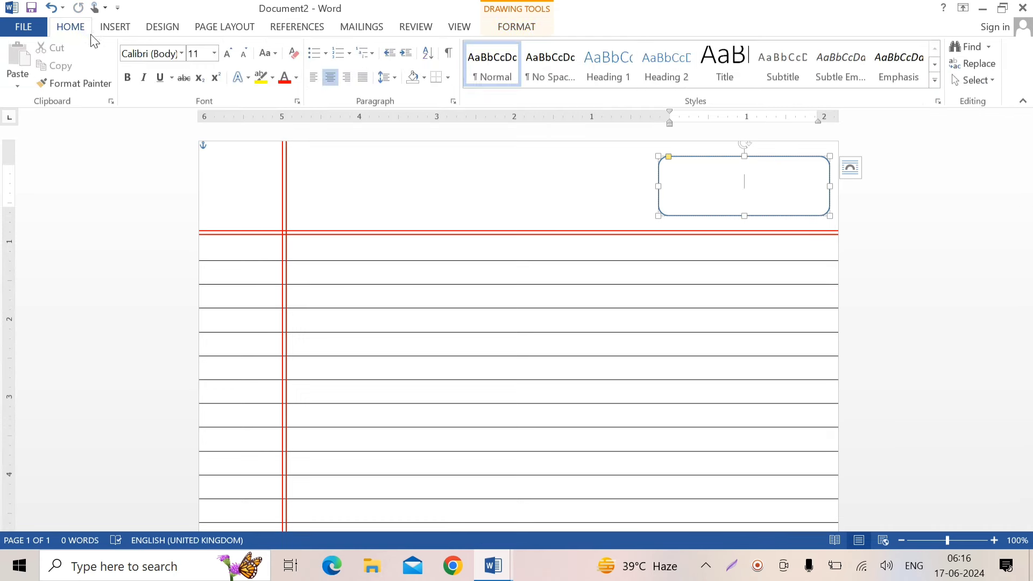
- Type red, left-aligned 'Date....' and 'Page No....' dotted lines inside the box
click(296, 78)
click(718, 192)
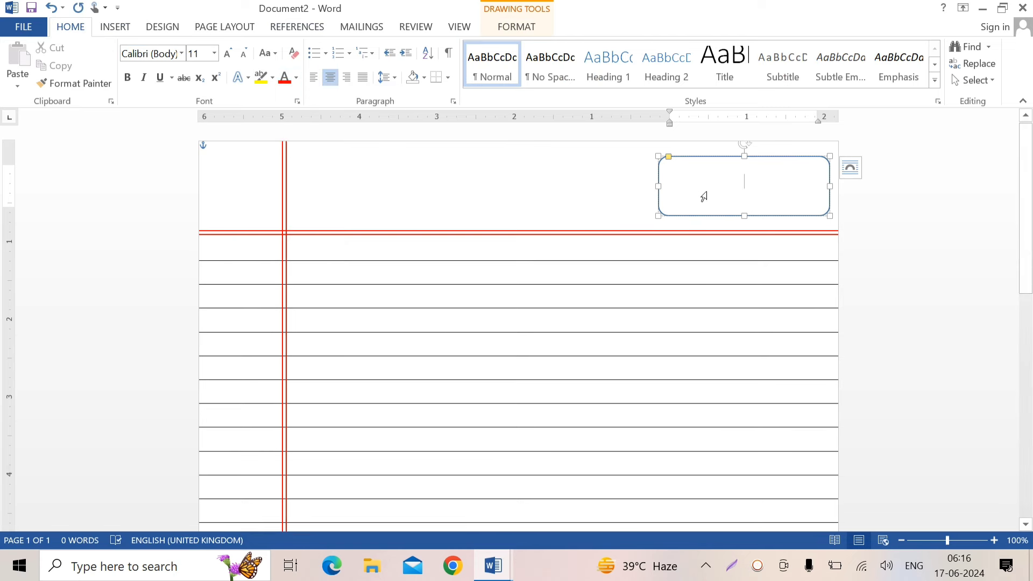
click(313, 78)
text(D)
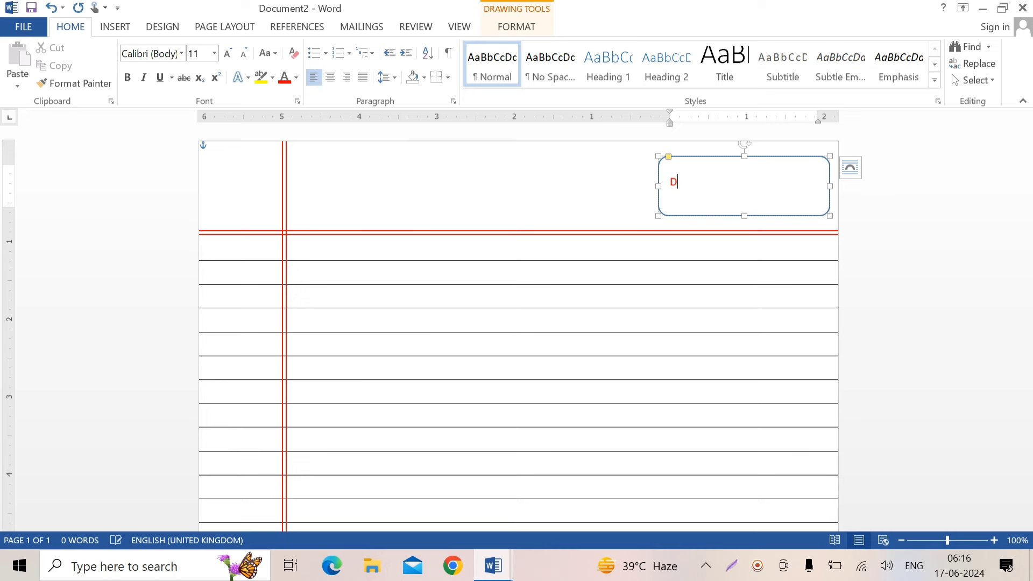
text(ate.....................................)
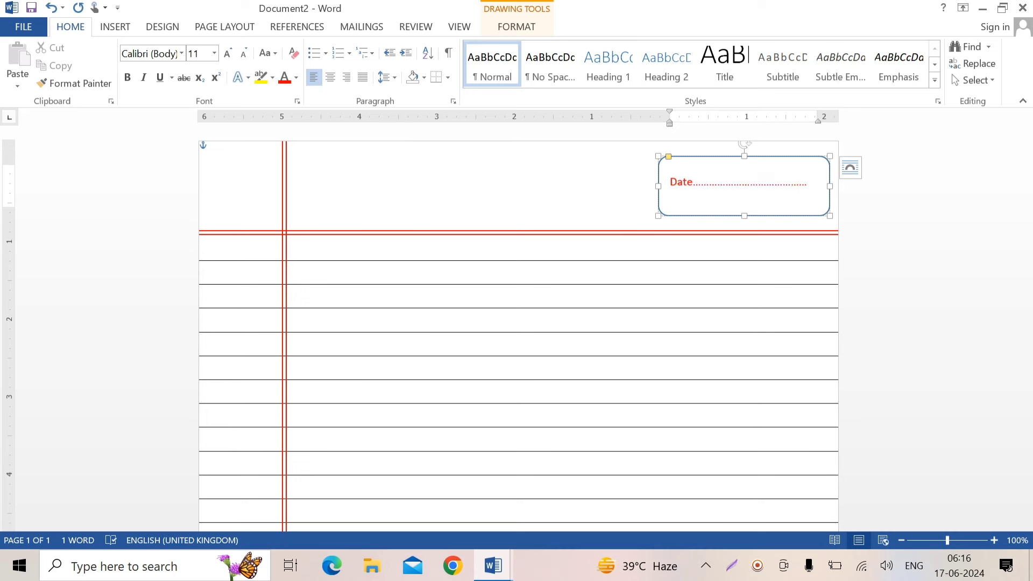
key(Return)
text(Pa)
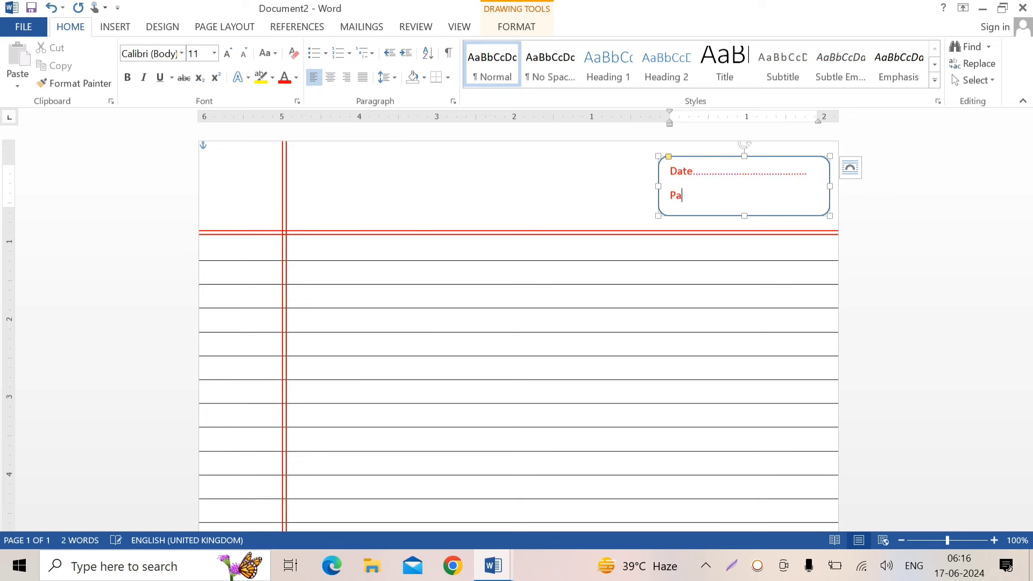
text(ge No................................)
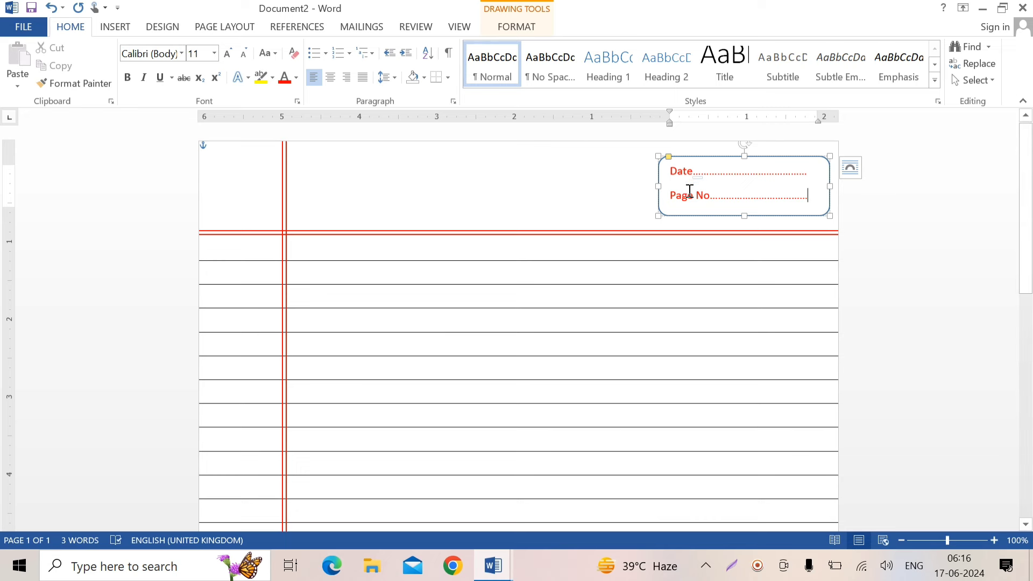
- Remove the extra spacing between the two lines, then shorten the box and shift it slightly left
drag(810, 197, 666, 176)
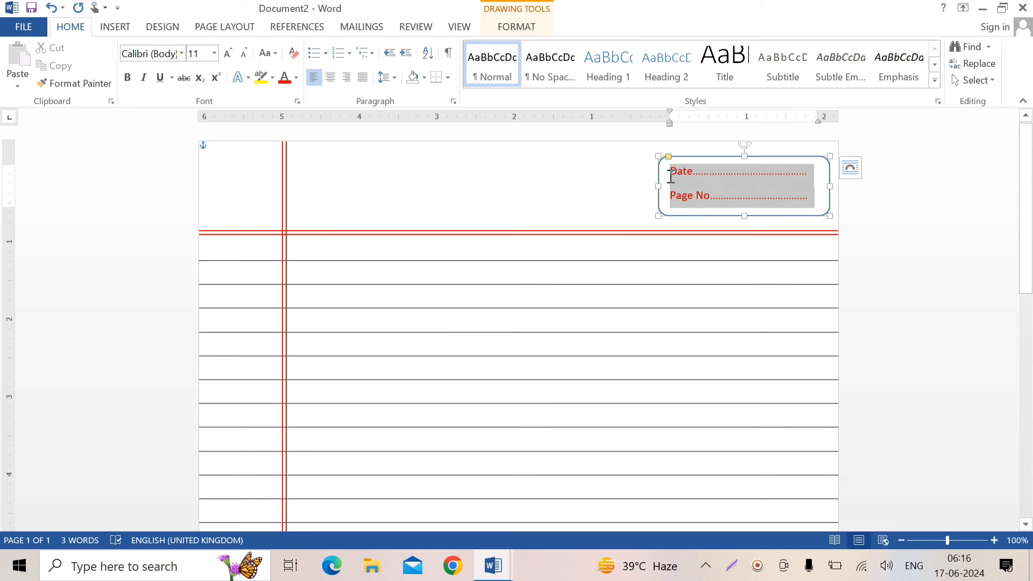
click(394, 79)
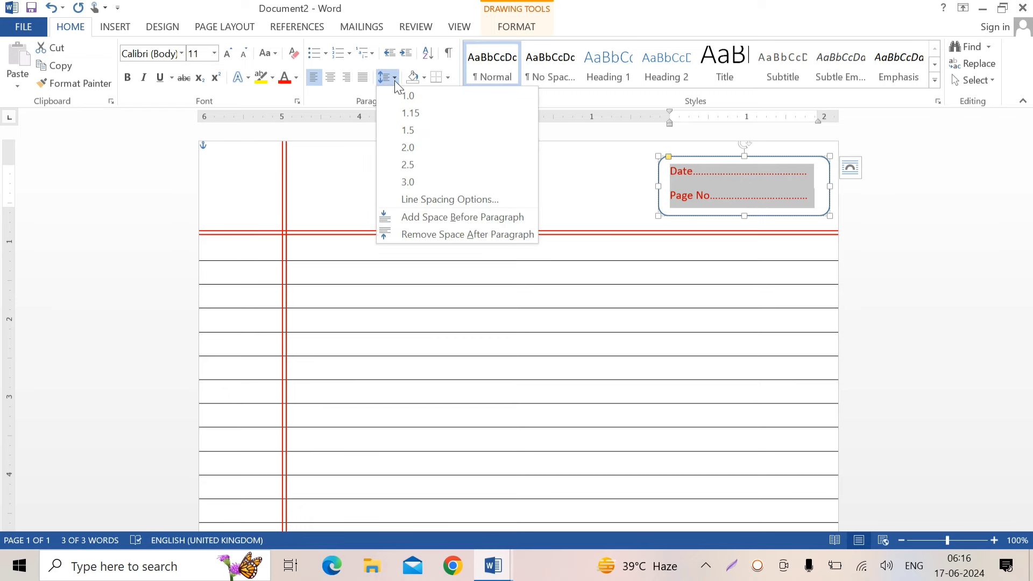
click(415, 235)
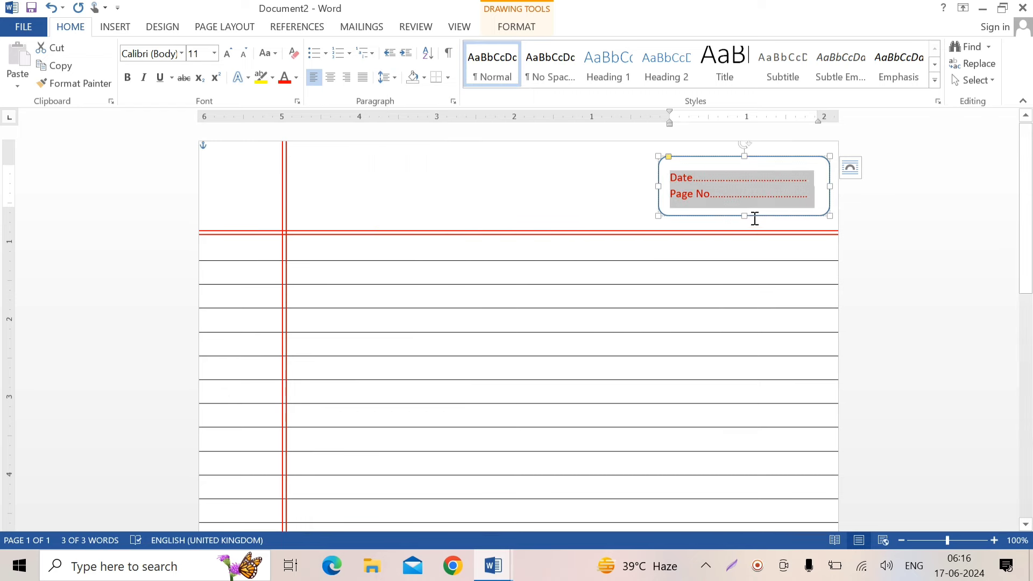
drag(744, 215, 744, 208)
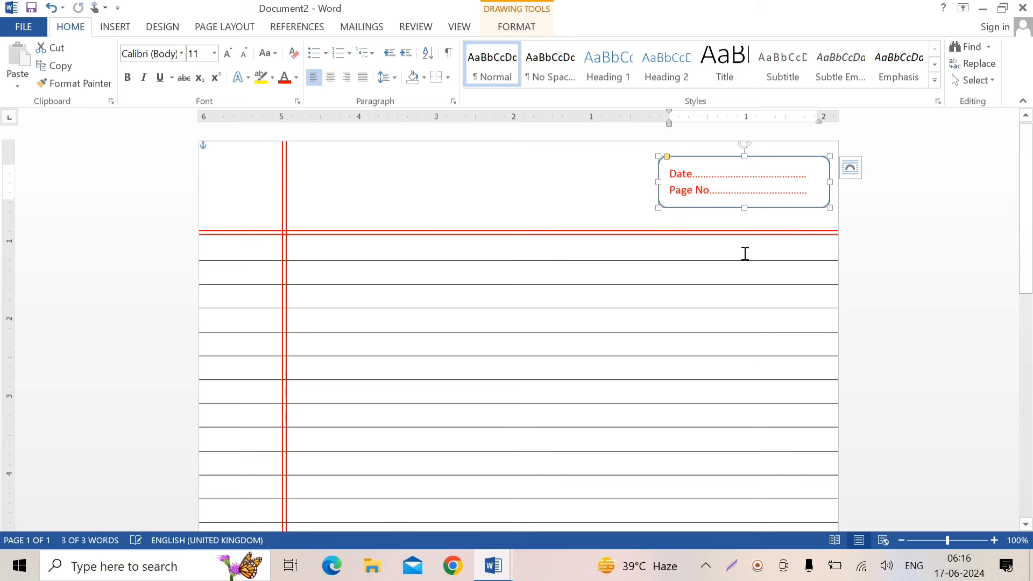
drag(719, 157, 687, 162)
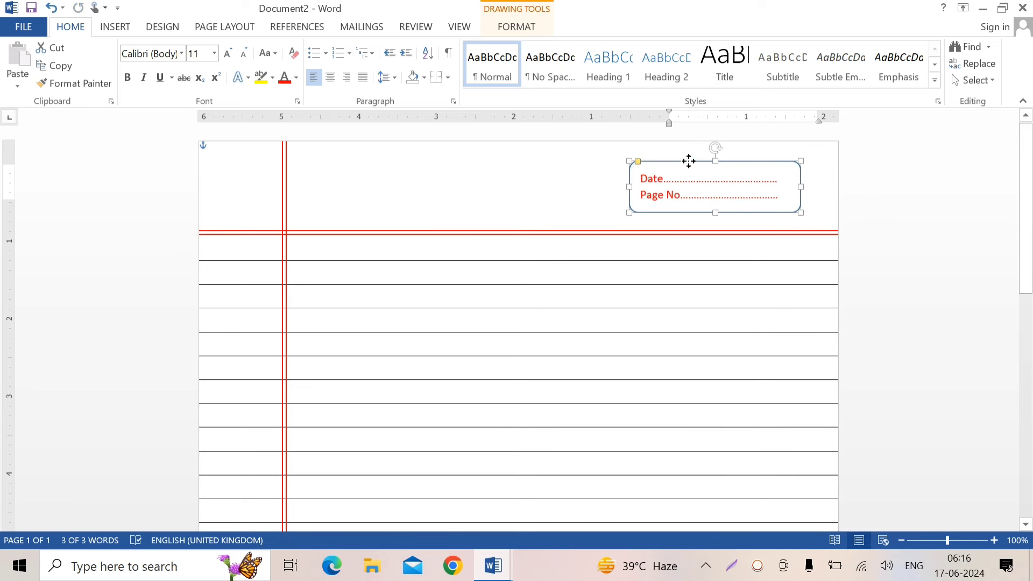
key(Escape)
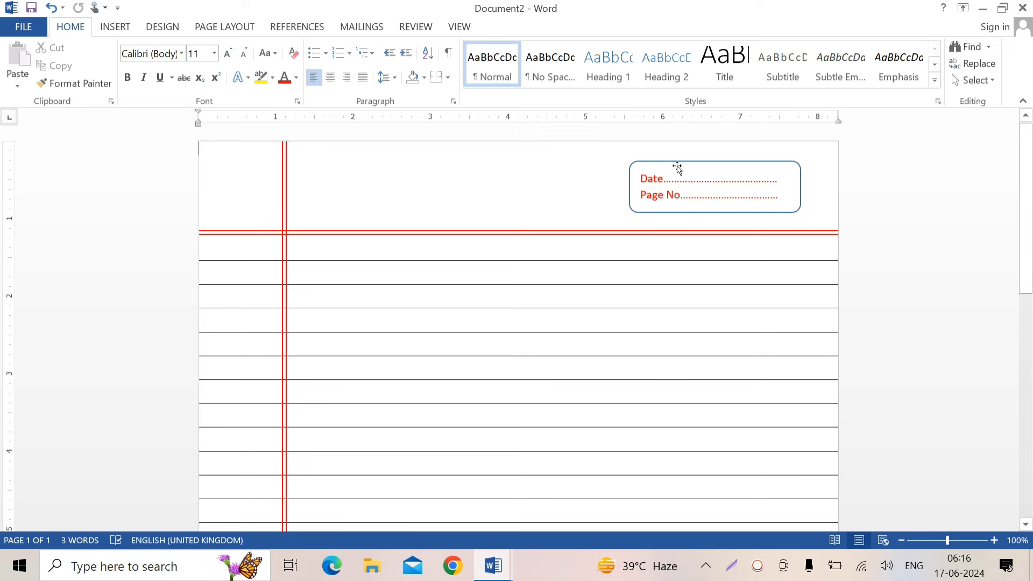
- Set the Date/Page No box's shape outline to red
click(762, 163)
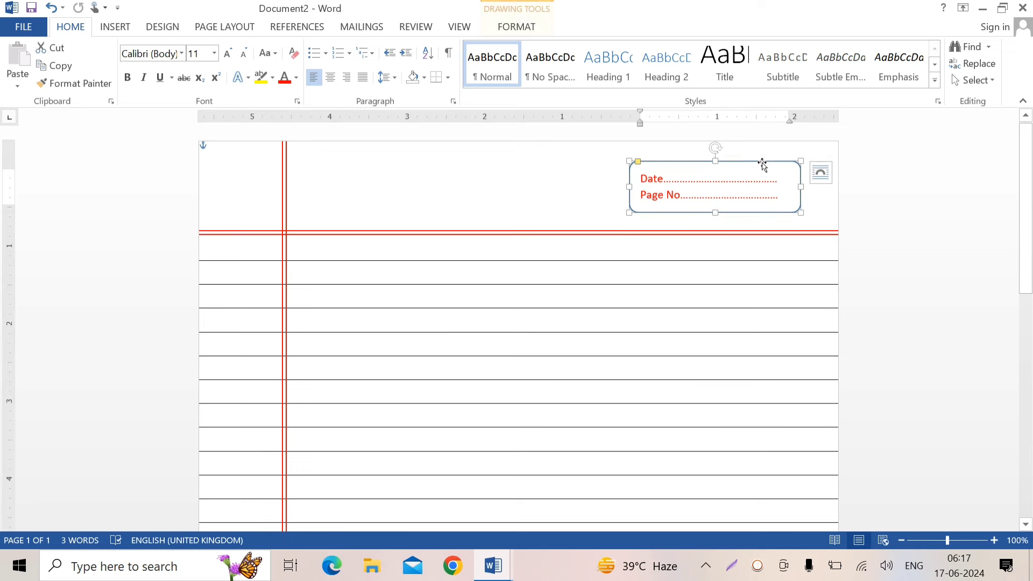
click(531, 24)
click(417, 64)
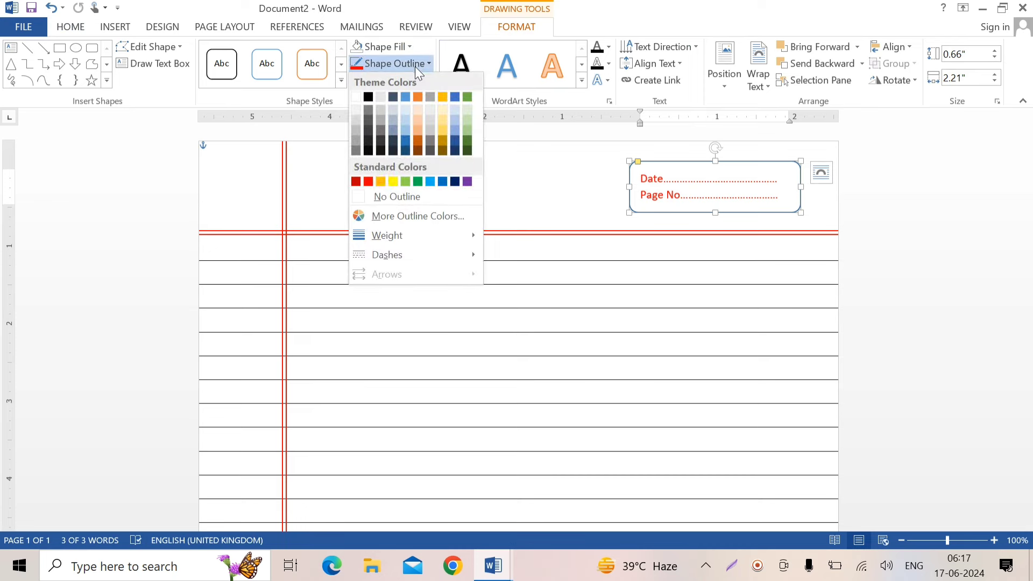
click(369, 182)
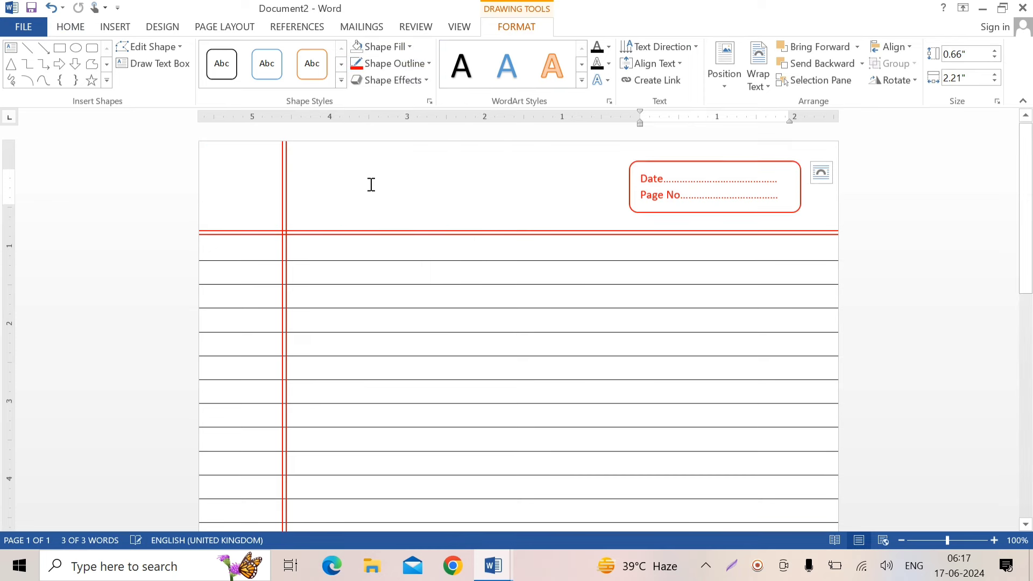
click(431, 181)
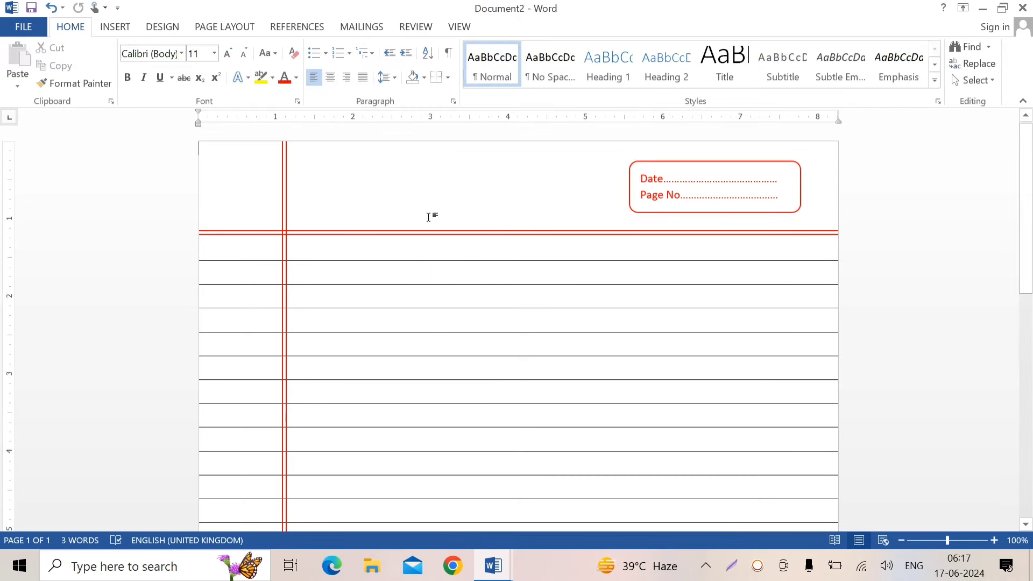
- Scroll down through the page and back up to check the finished layout
mouse_move(428, 215)
scroll(428, 215, down, 2)
scroll(425, 215, down, 4)
scroll(422, 216, down, 4)
scroll(416, 217, down, 4)
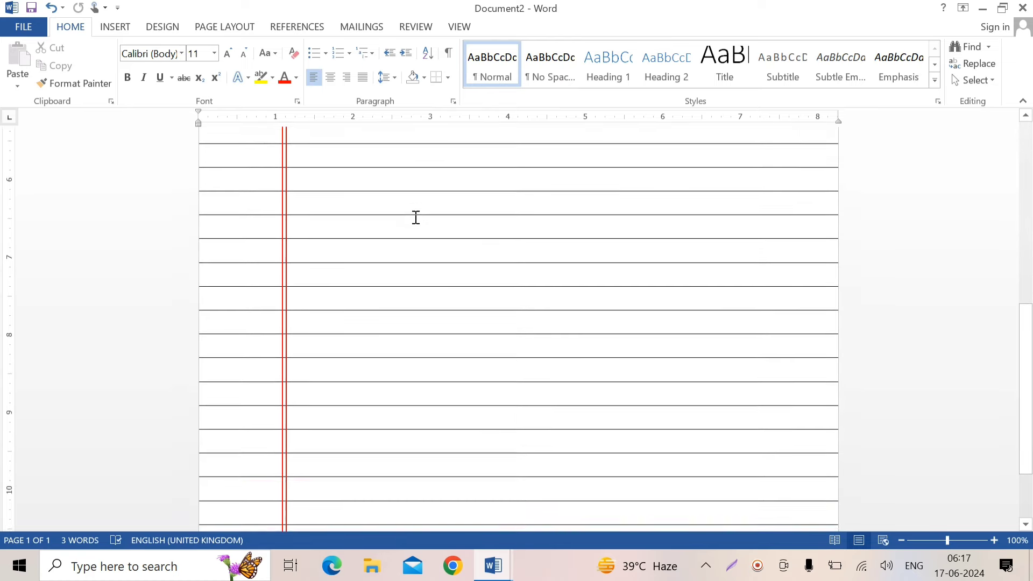
scroll(416, 218, down, 4)
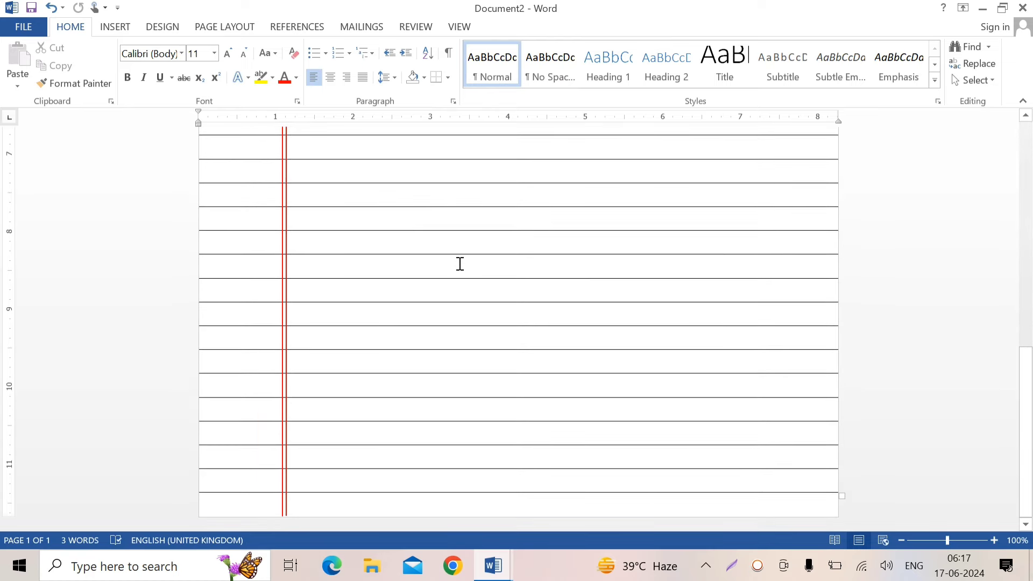
scroll(460, 263, up, 4)
scroll(457, 260, up, 4)
scroll(459, 256, up, 4)
scroll(459, 253, up, 3)
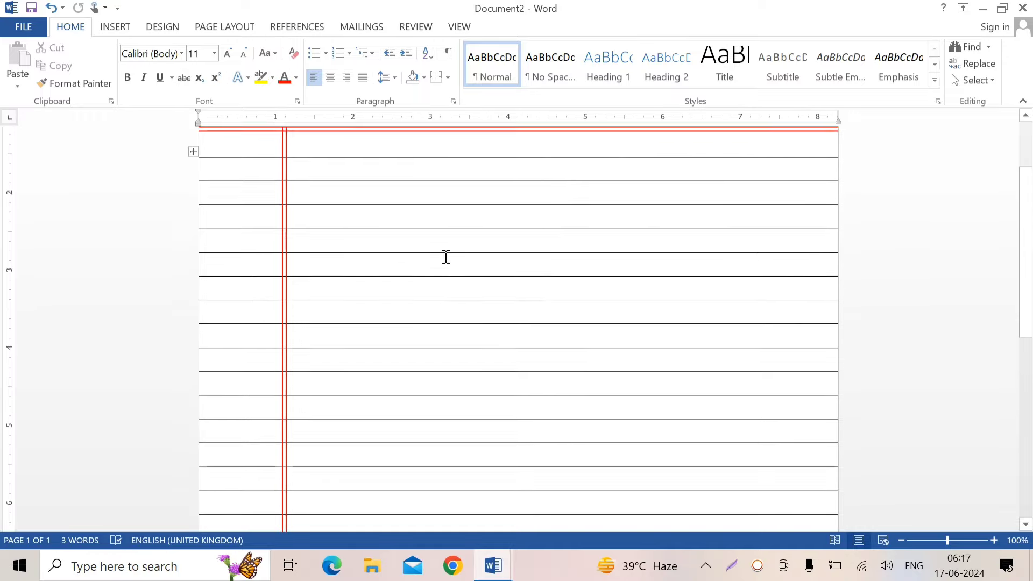
scroll(446, 256, up, 3)
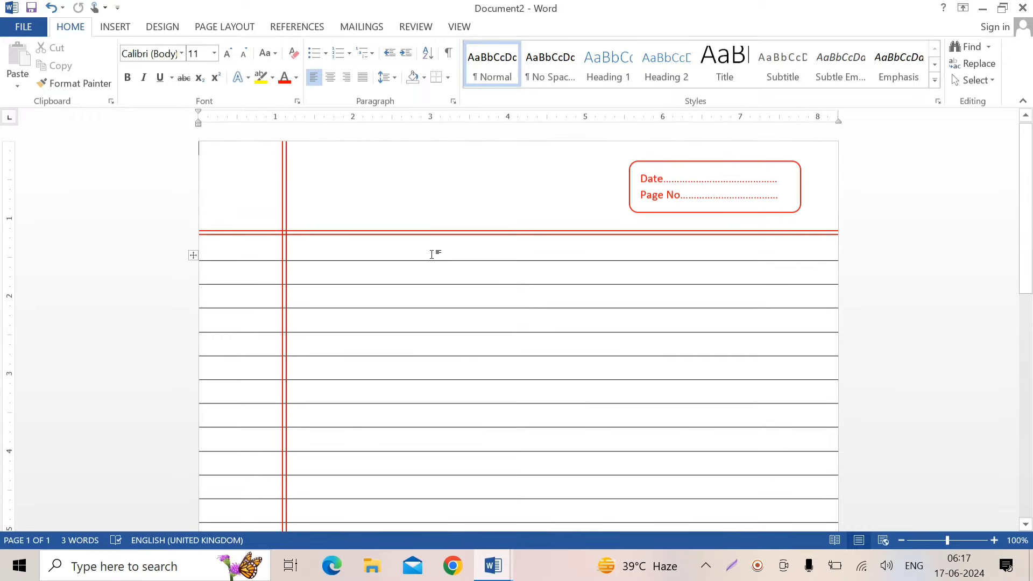
- Open the print preview of the ruled notebook page with Ctrl+P
key(ctrl+p)
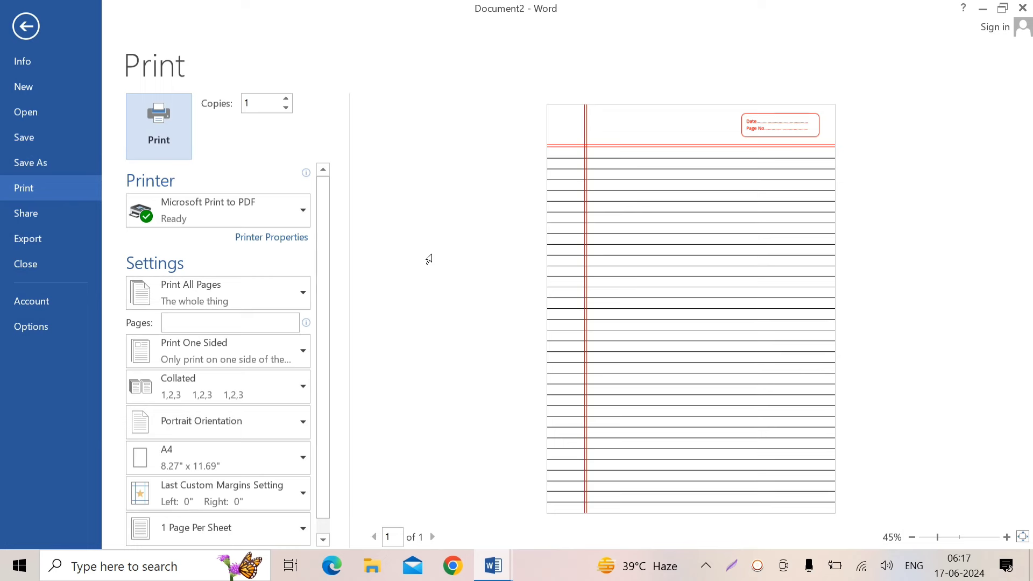